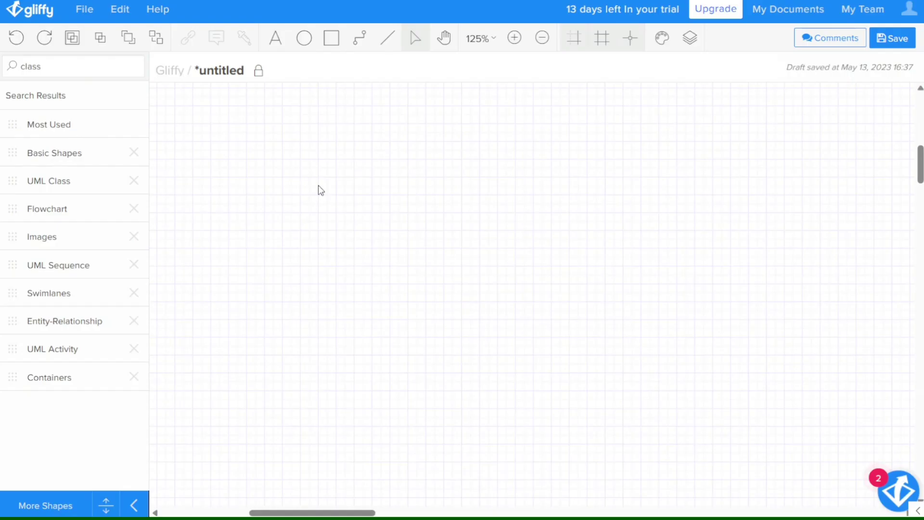
Step: Drag two UML Class boxes from the UML Class library onto the canvas, left and right
left_click(72, 182)
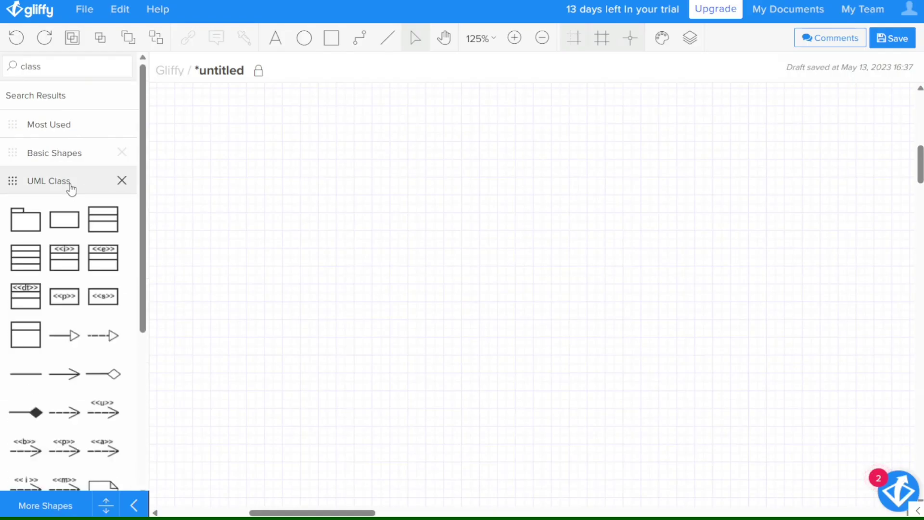
left_click_drag(26, 257, 268, 189)
left_click_drag(26, 258, 649, 198)
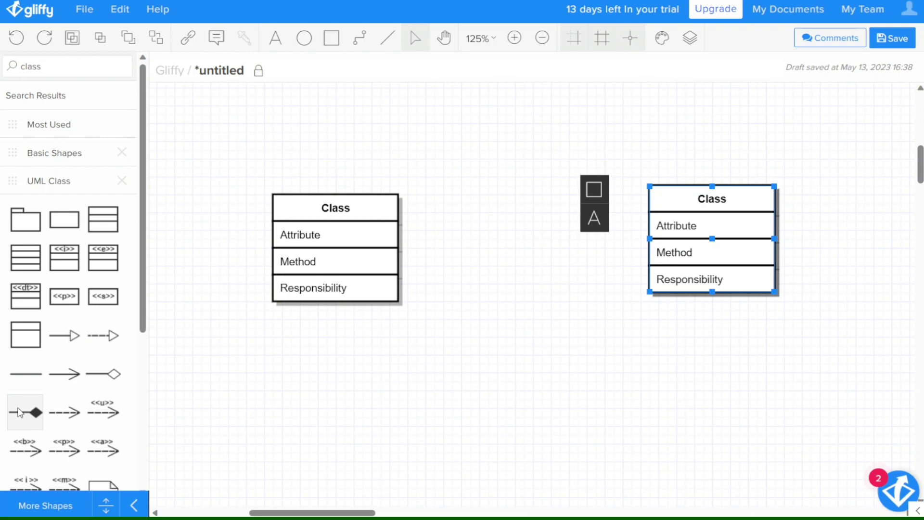
left_click(59, 352)
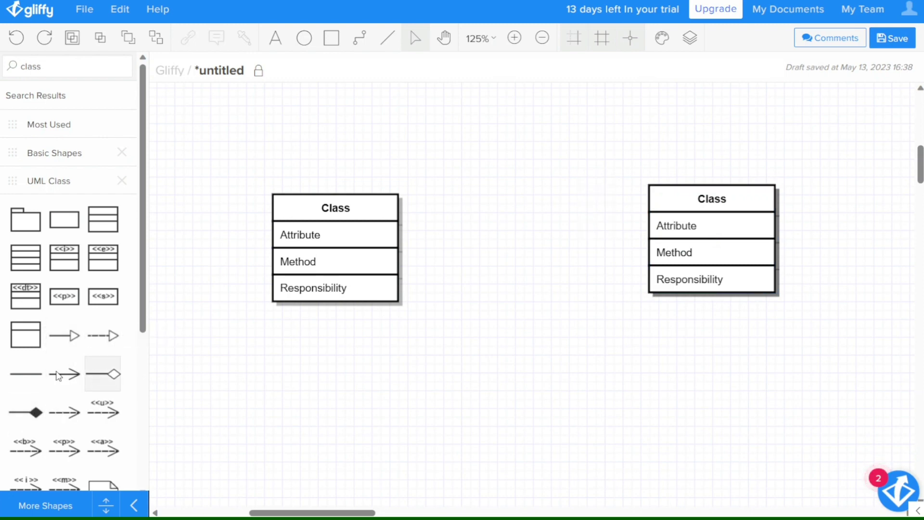
Step: Link the left class to the right one with a generalization arrow and show its end-arrow styles
left_click_drag(67, 338, 402, 248)
mouse_move(488, 248)
left_mouse_down()
mouse_move(509, 239)
mouse_move(649, 239)
left_mouse_up()
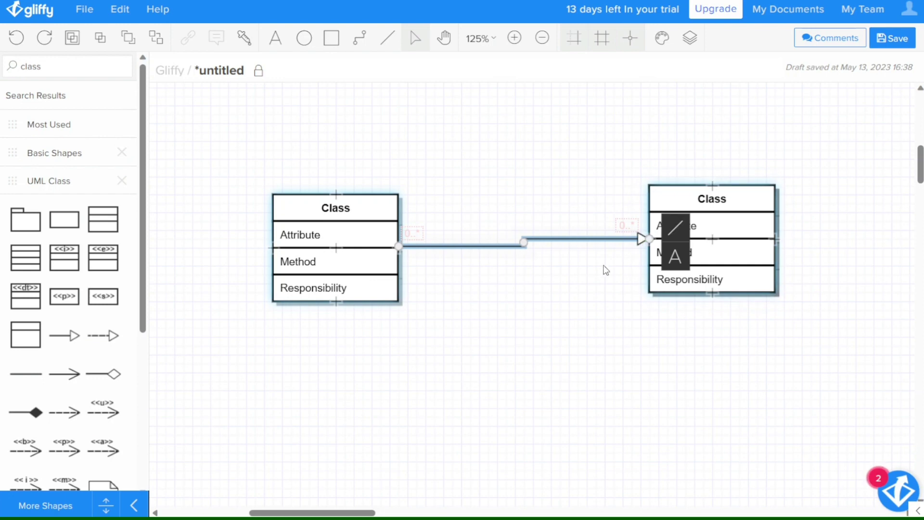
left_click(674, 232)
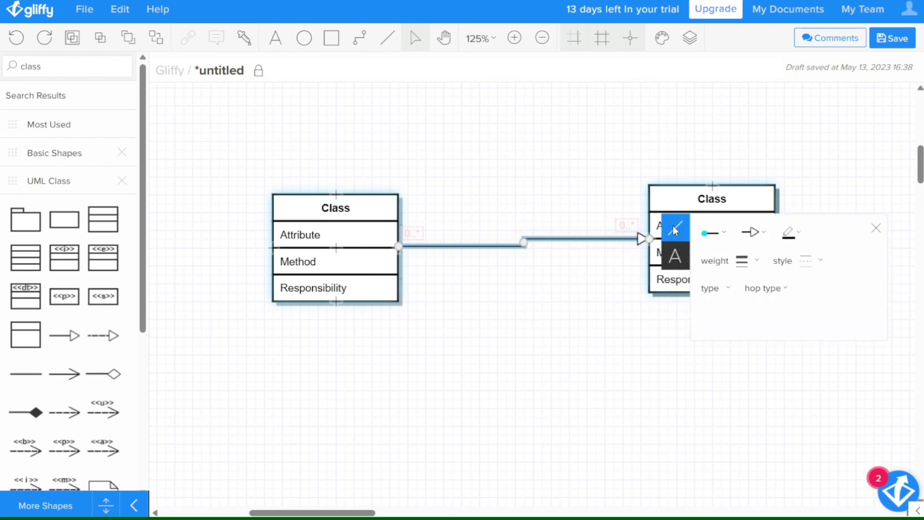
left_click(766, 237)
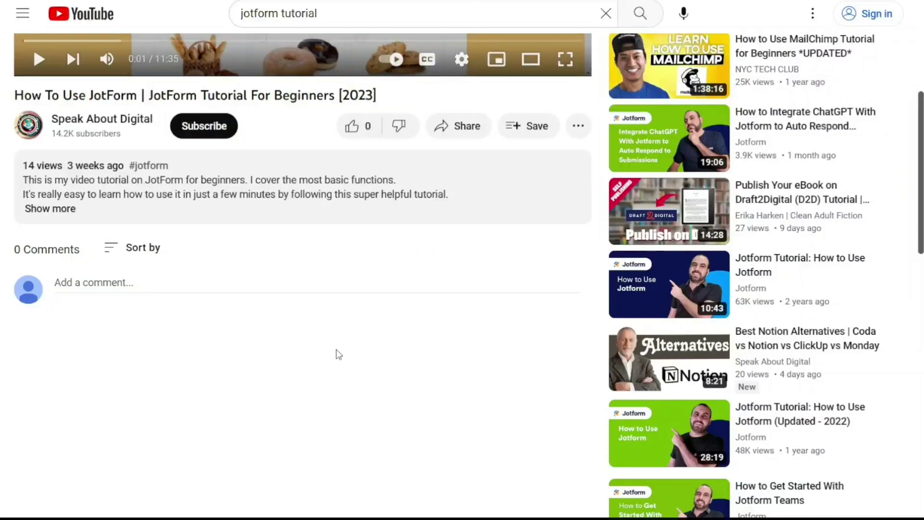
Step: Show more of the JotForm tutorial video's description on YouTube
left_click(59, 210)
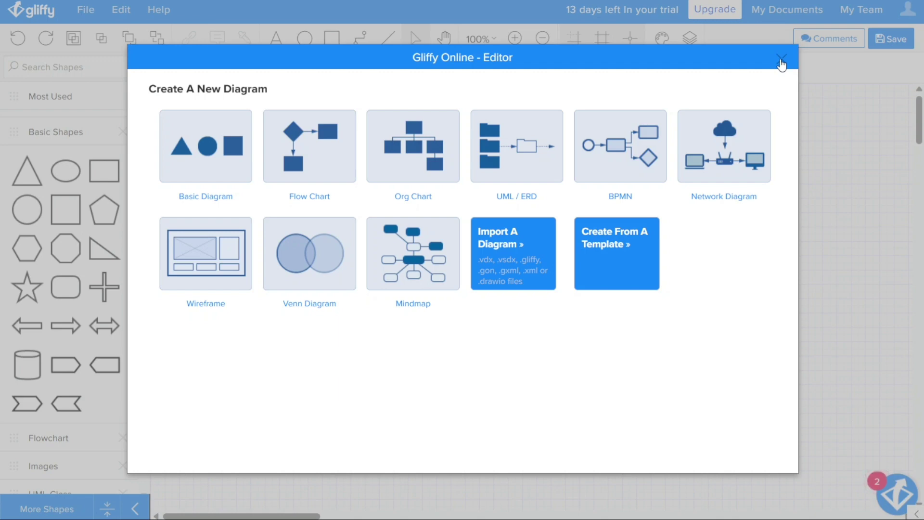
Step: Dismiss the Create A New Diagram dialog to reach a blank untitled canvas
left_click(781, 62)
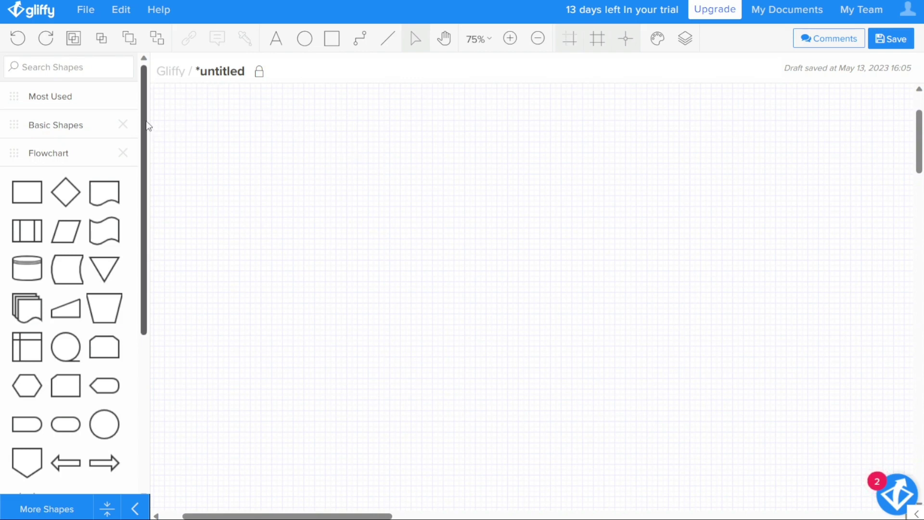
mouse_move(147, 126)
left_mouse_down()
mouse_move(148, 150)
mouse_move(147, 117)
left_mouse_up()
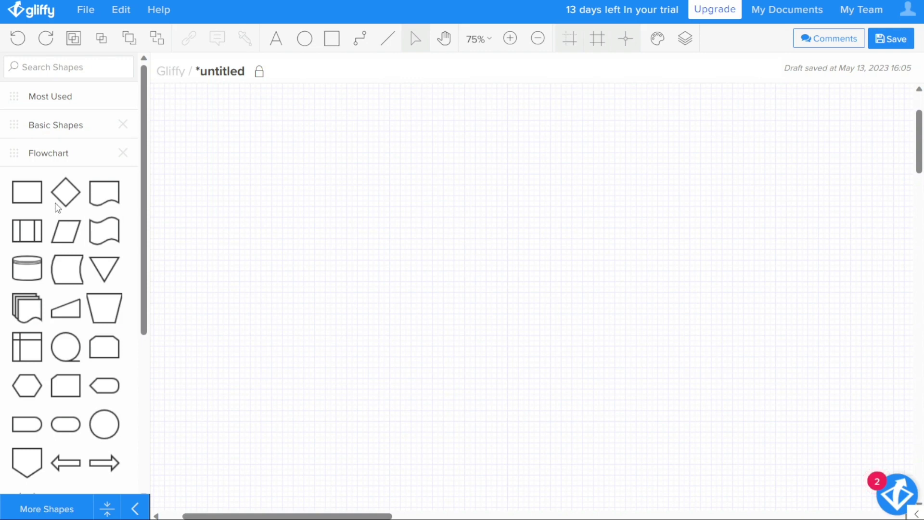
Step: Place a Process rectangle and an input/output parallelogram to its right from the Flowchart library
left_click_drag(29, 193, 336, 179)
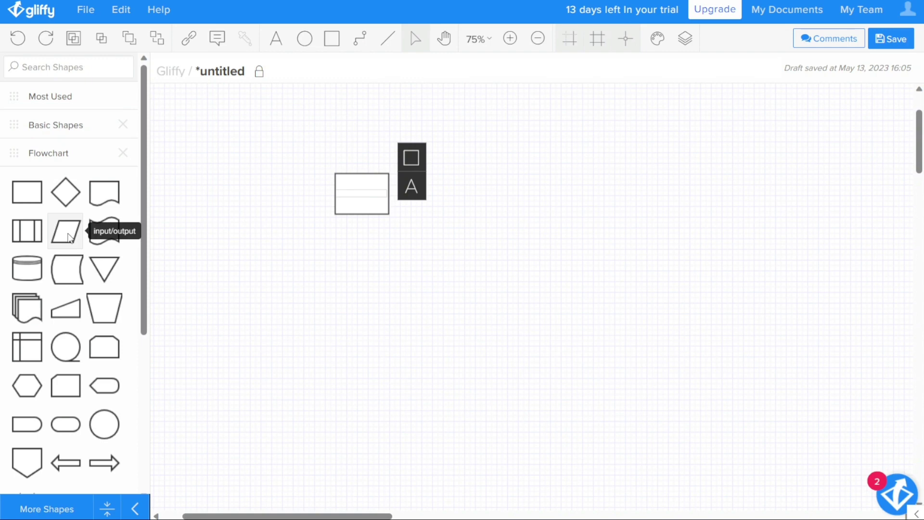
left_click_drag(65, 231, 611, 169)
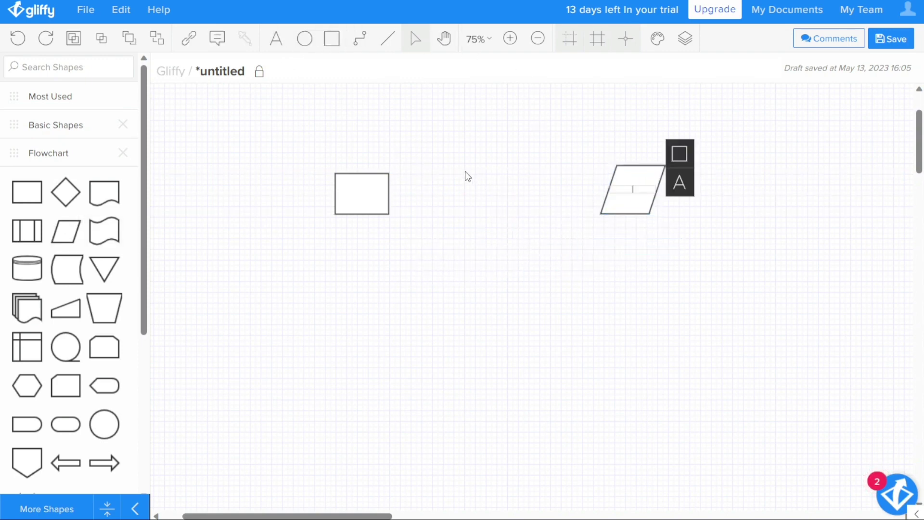
left_click(456, 153)
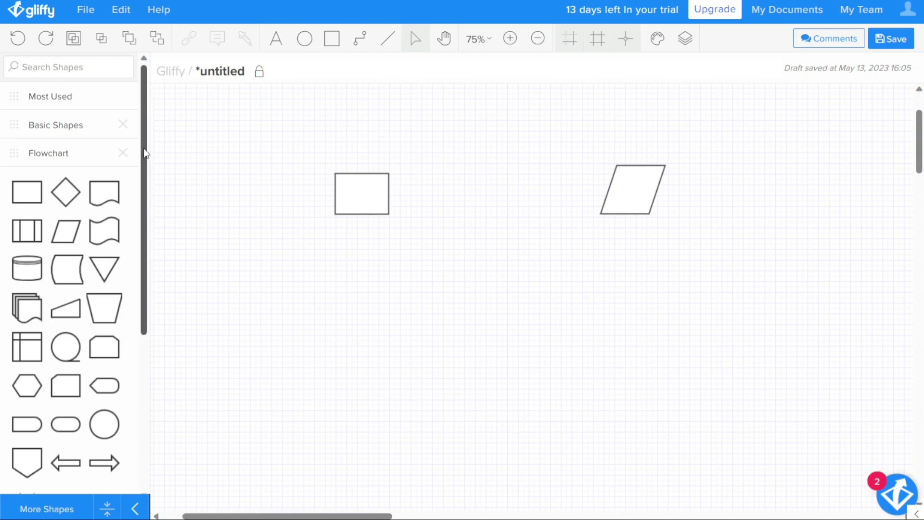
left_click_drag(144, 153, 143, 342)
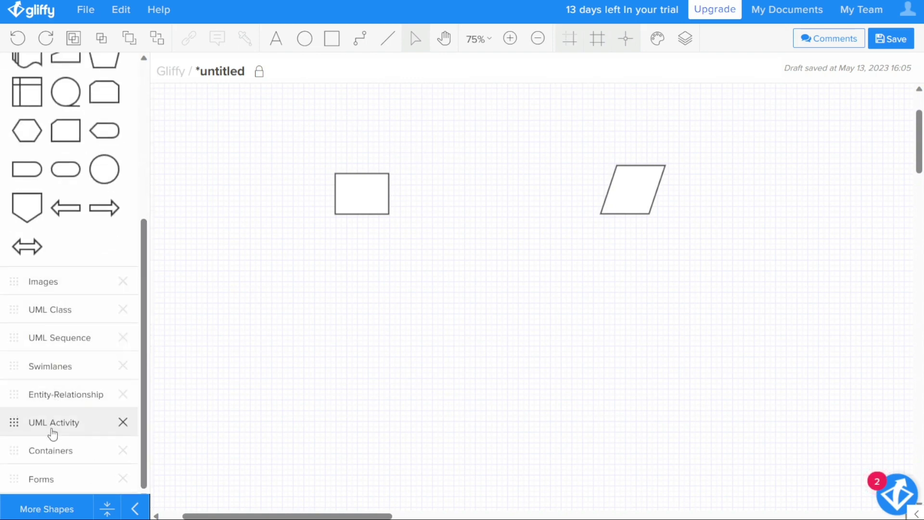
left_click_drag(146, 408, 160, 244)
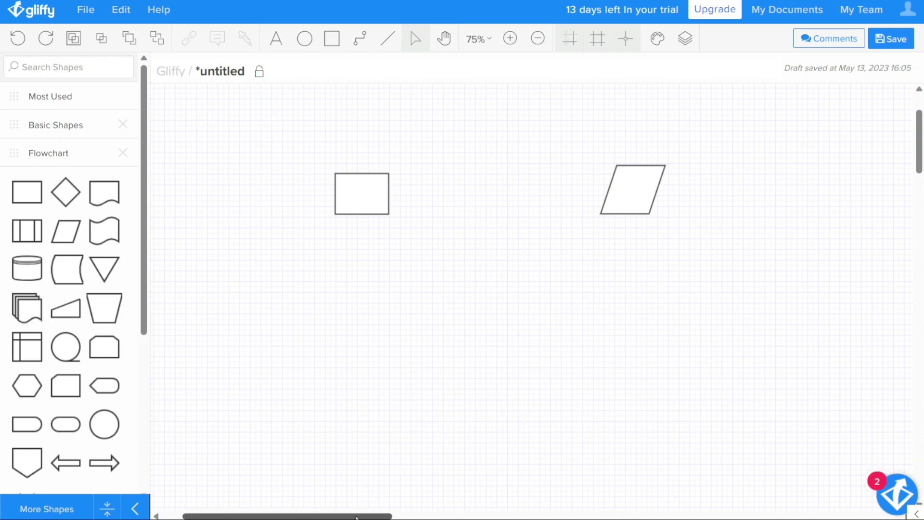
mouse_move(356, 517)
left_mouse_down()
mouse_move(424, 512)
mouse_move(348, 512)
left_mouse_up()
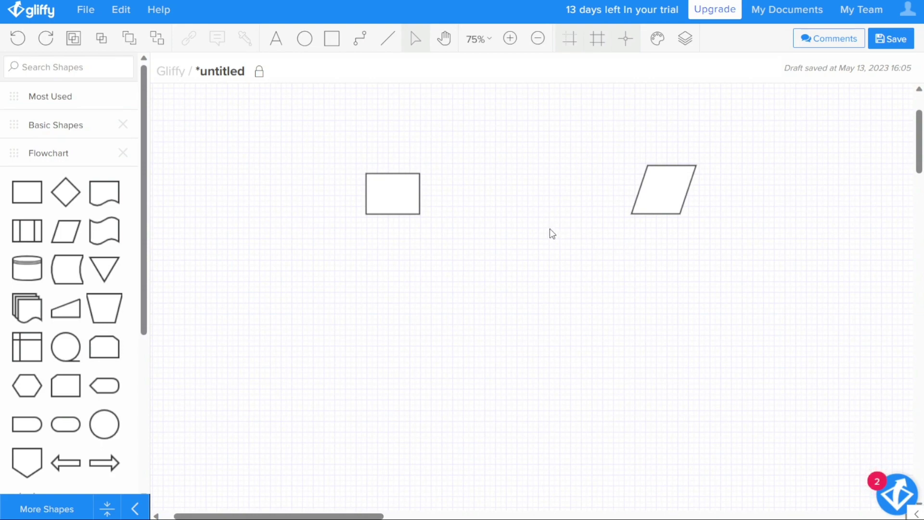
Step: Zoom the canvas to 125% so the rectangle and parallelogram look larger
scroll(551, 233, "up", 3)
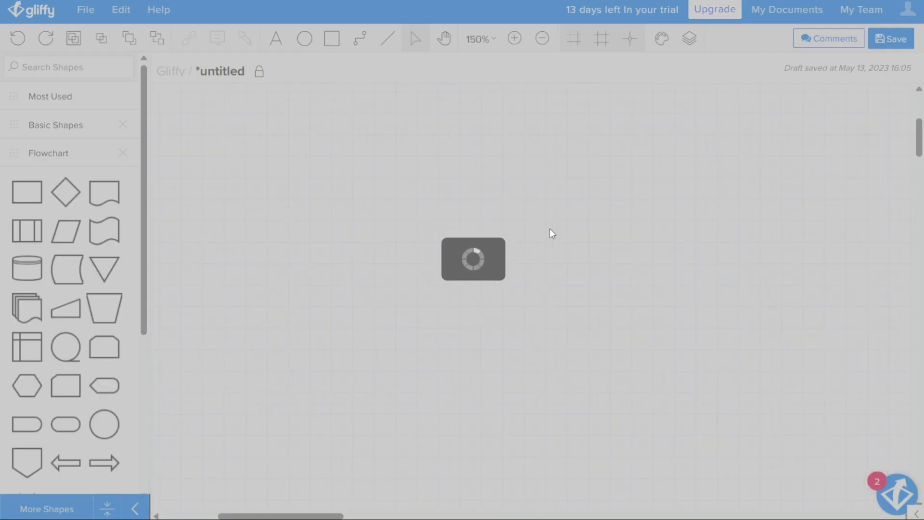
scroll(552, 233, "down", 2)
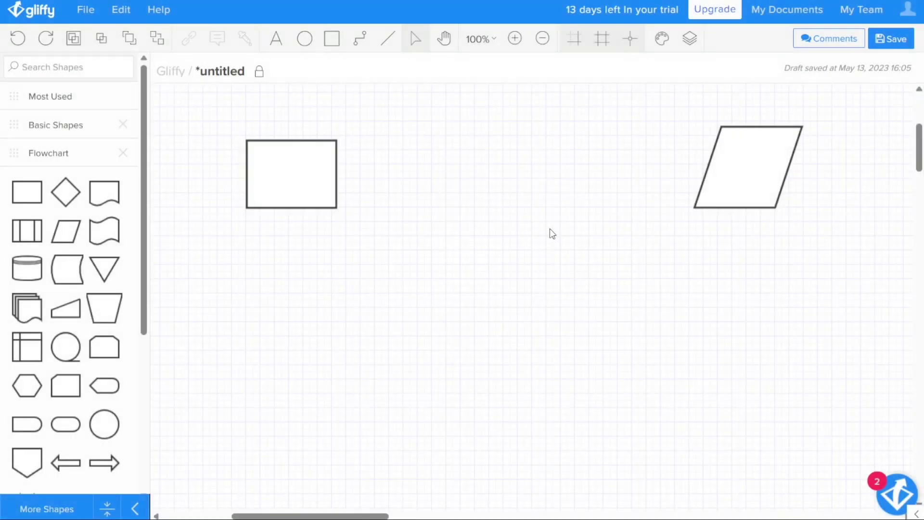
scroll(552, 234, "down", 2)
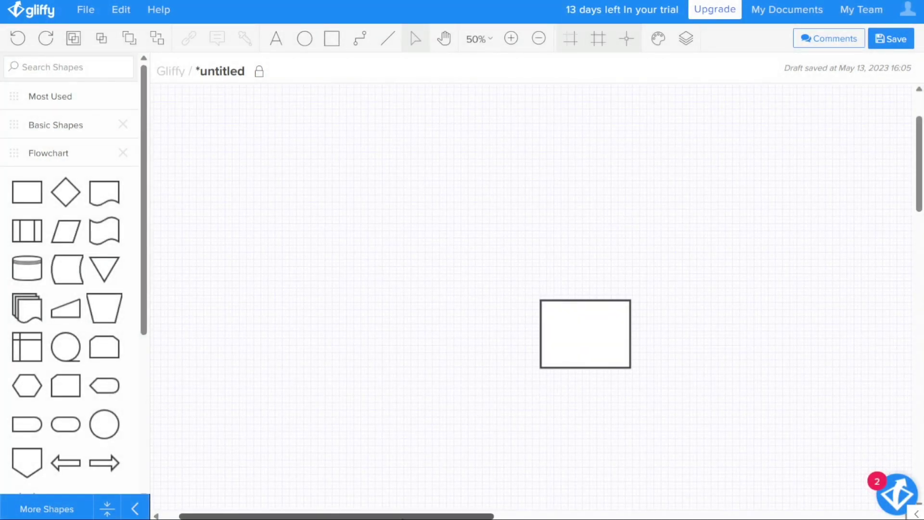
left_click_drag(403, 517, 542, 514)
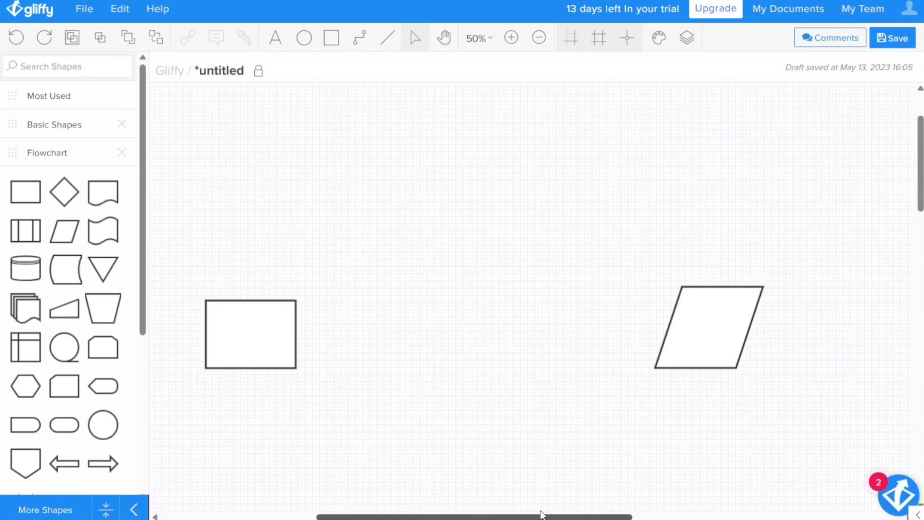
scroll(456, 164, "up", 4)
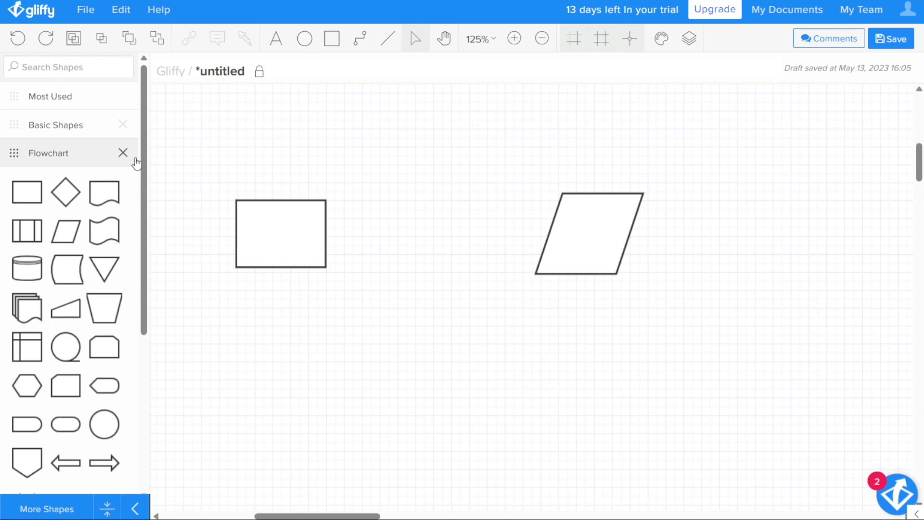
Step: Place a UML Class box with Attribute, Method and Responsibility rows below the rectangle
left_click_drag(147, 164, 125, 341)
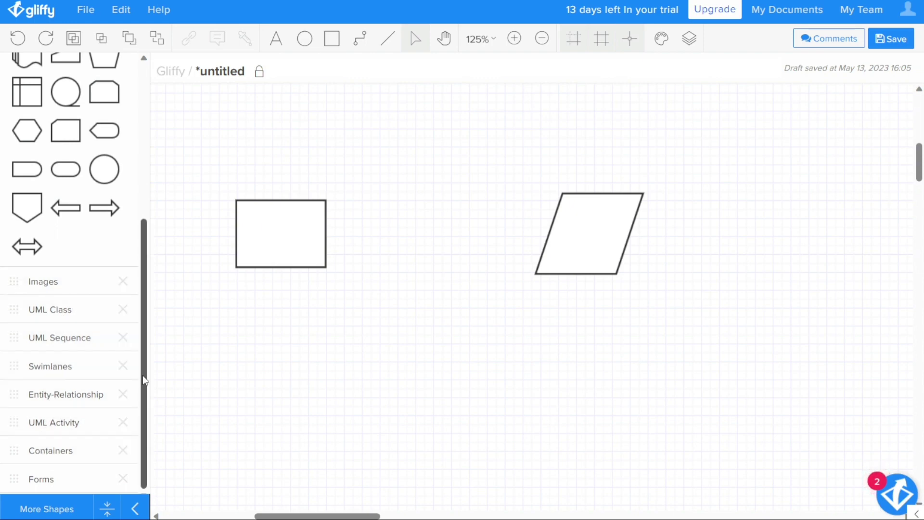
mouse_move(143, 374)
left_mouse_down()
mouse_move(152, 333)
mouse_move(138, 382)
left_mouse_up()
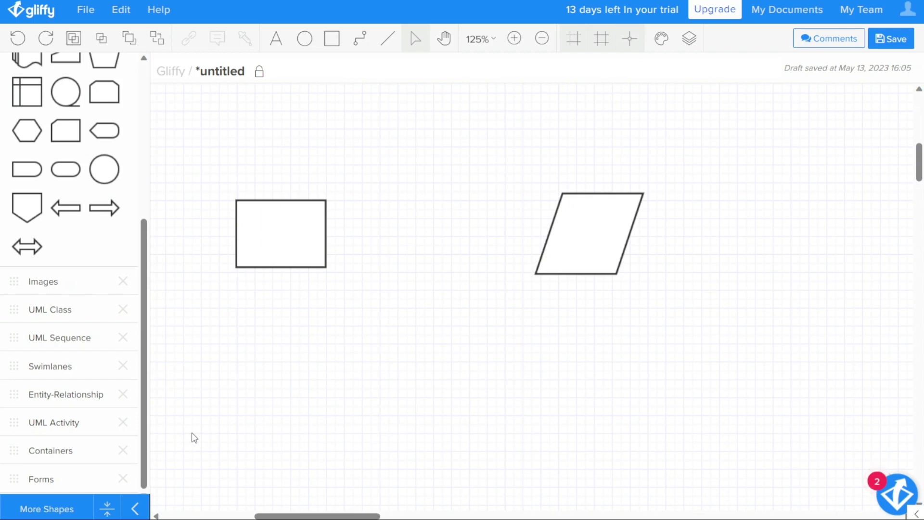
left_click(62, 310)
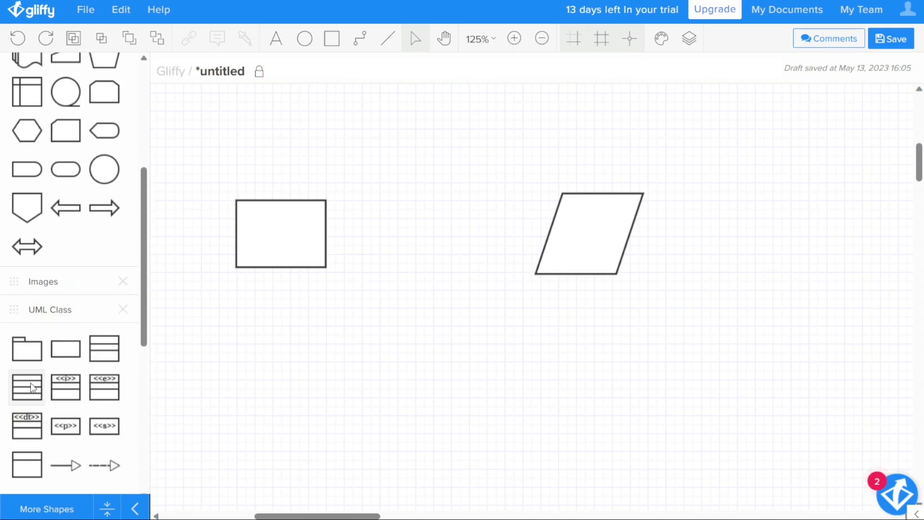
left_click_drag(104, 377, 334, 344)
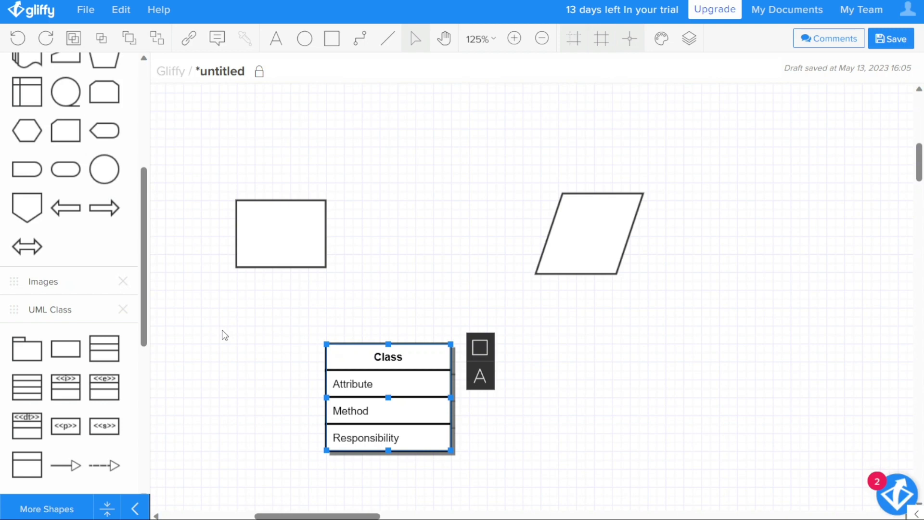
Step: Drop an association arrow beside the new class box
left_click_drag(146, 290, 139, 461)
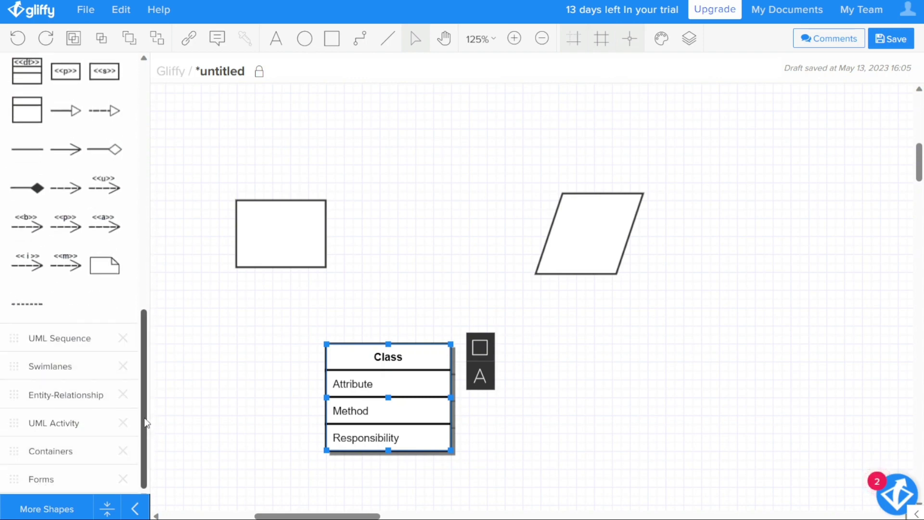
left_click_drag(146, 422, 158, 333)
left_click_drag(66, 343, 456, 394)
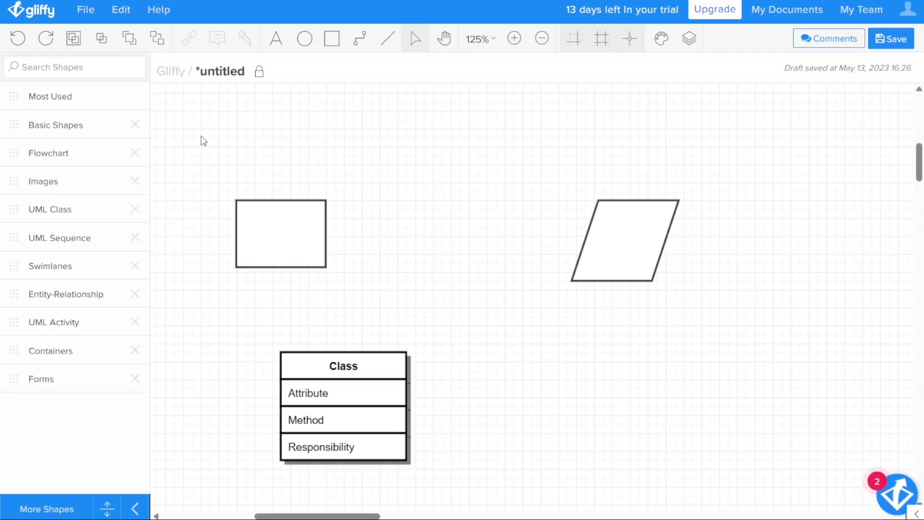
Step: Search shapes for 'class' and place the first result below the parallelogram
left_click(101, 66)
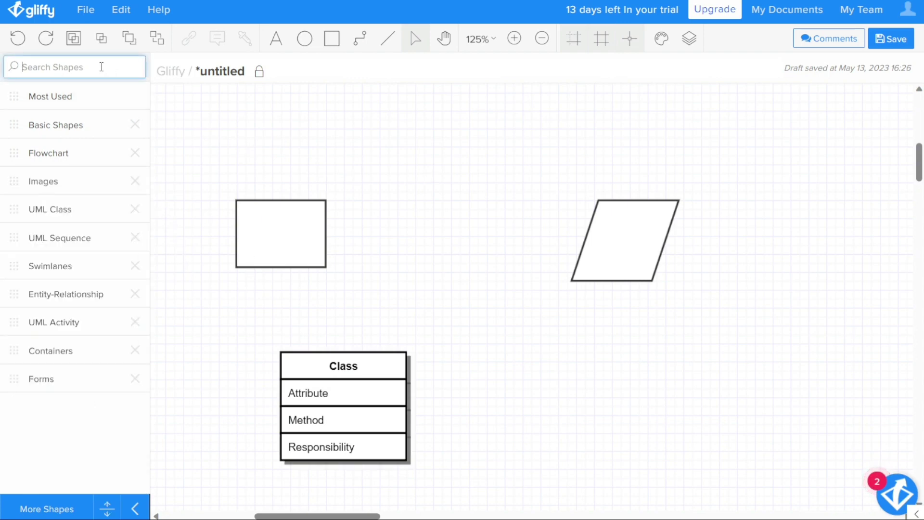
type("class")
key("Return")
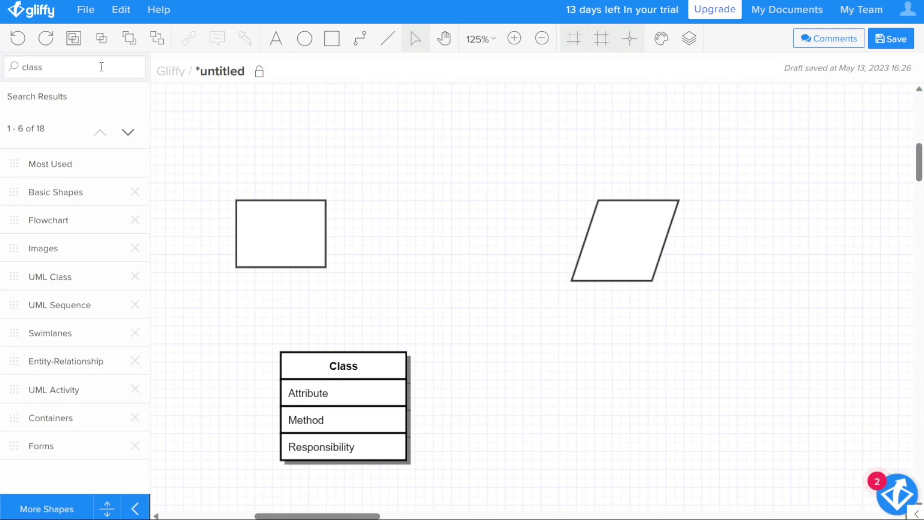
left_click(48, 100)
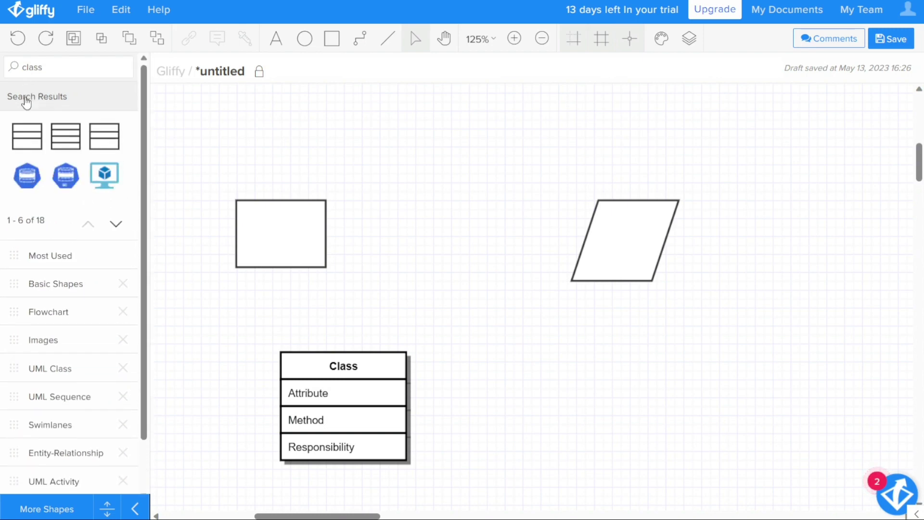
left_click_drag(26, 136, 644, 360)
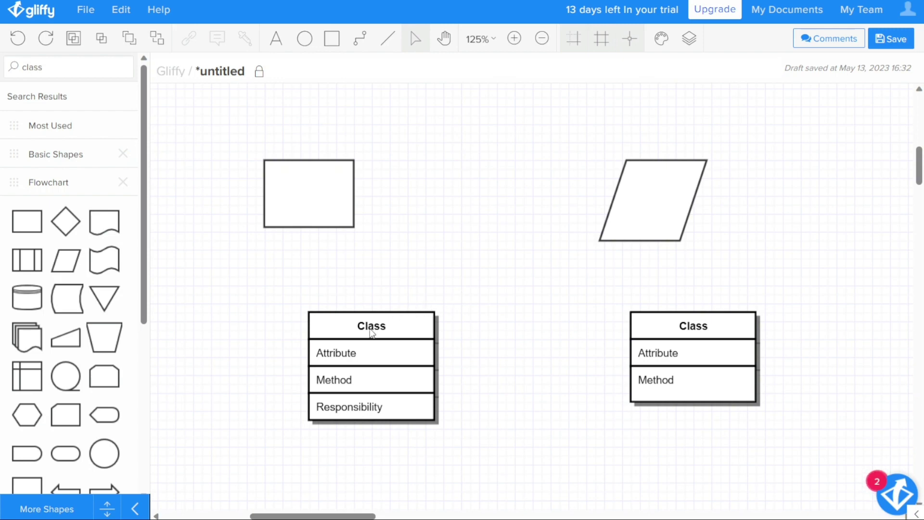
double_click(335, 355)
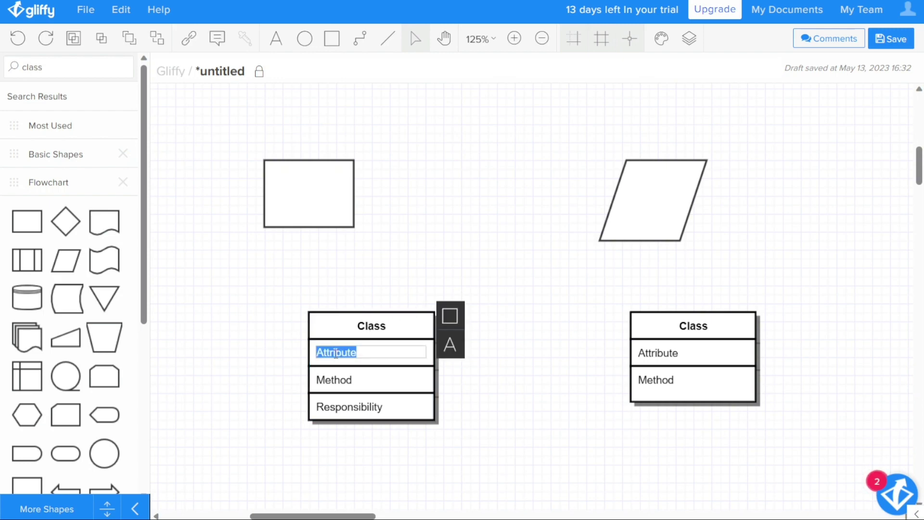
double_click(316, 192)
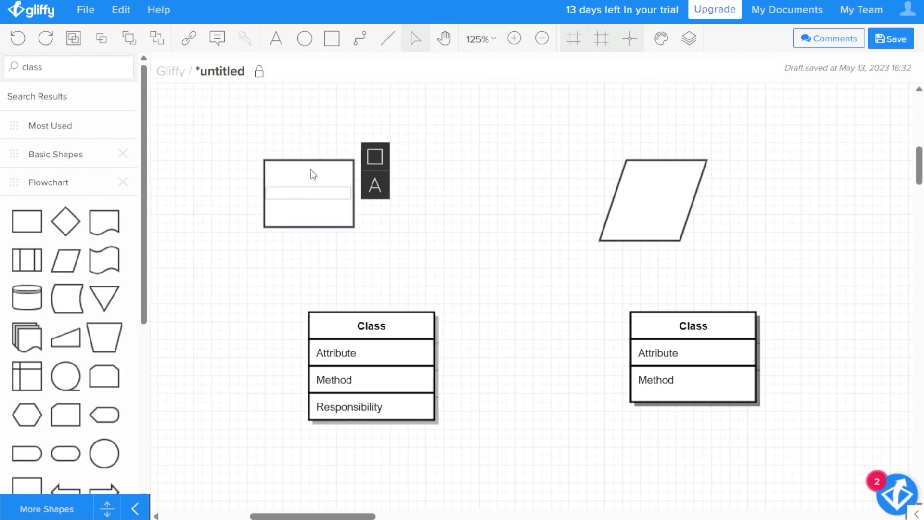
left_click(311, 170)
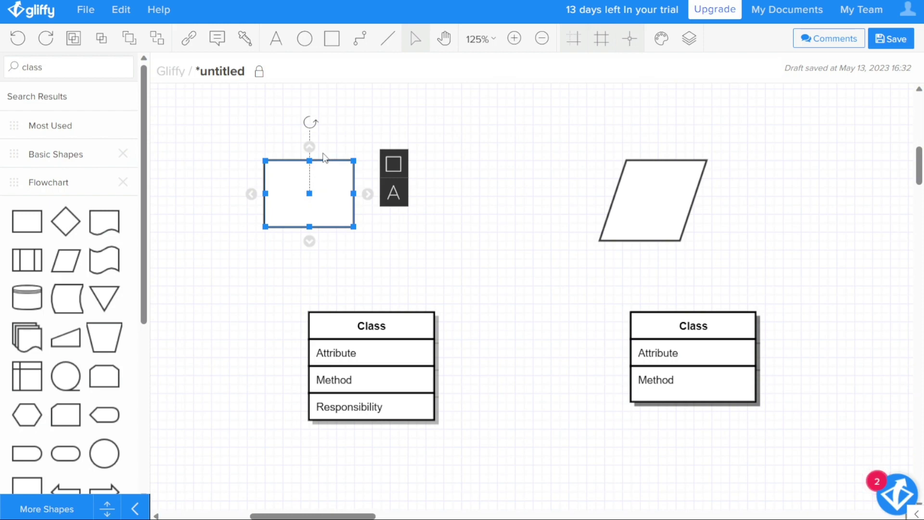
mouse_move(312, 148)
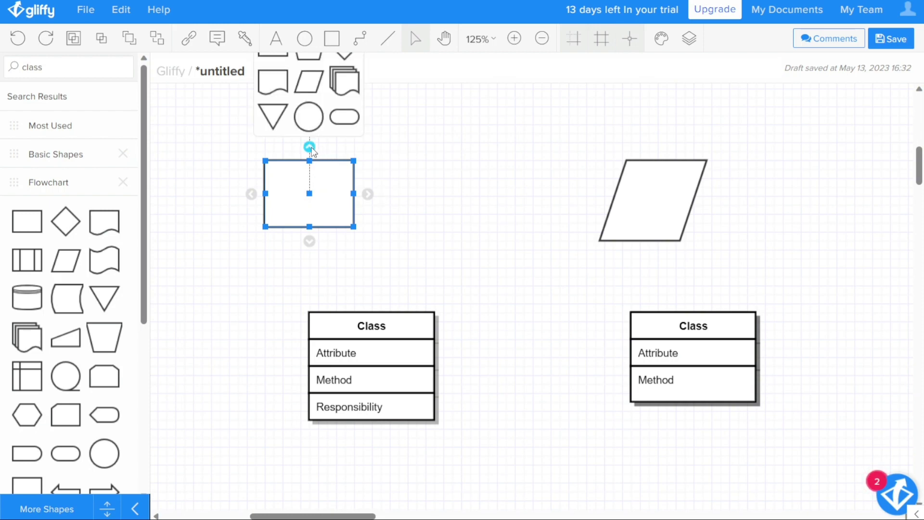
mouse_move(368, 197)
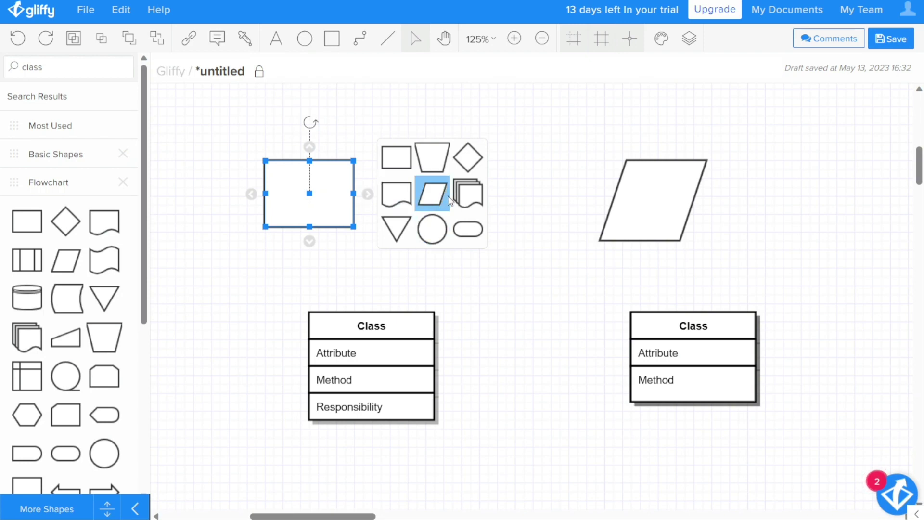
left_click(543, 242)
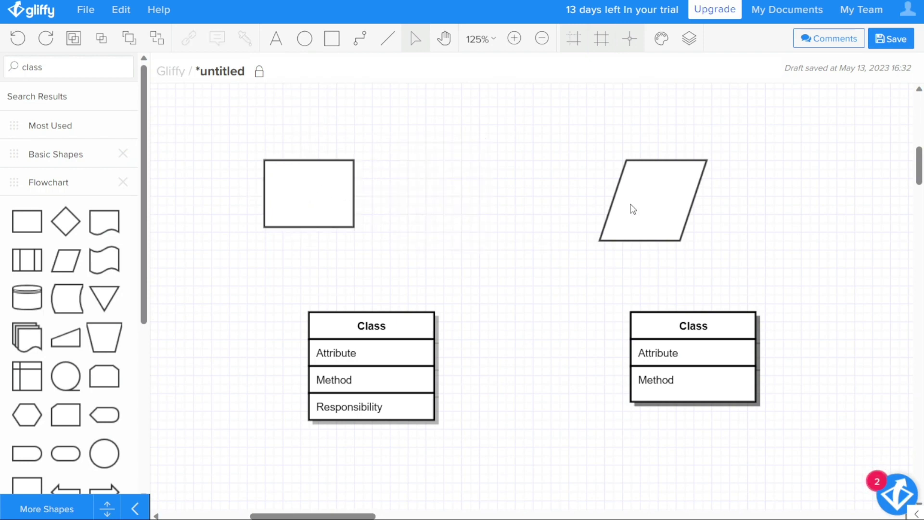
left_click(399, 357)
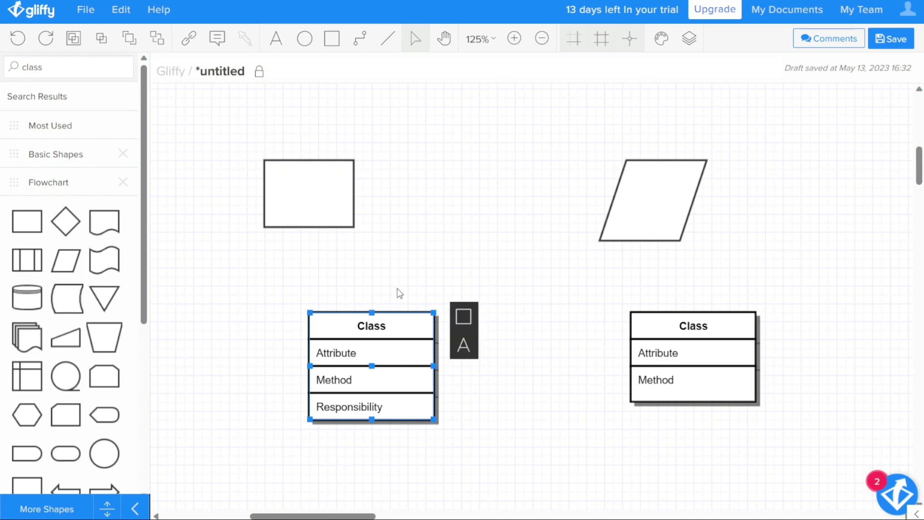
left_click(325, 188)
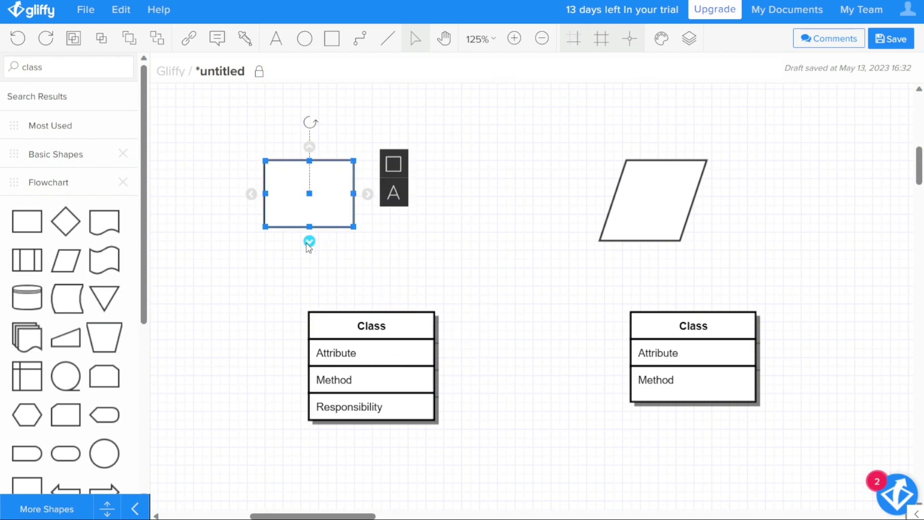
left_click(201, 276)
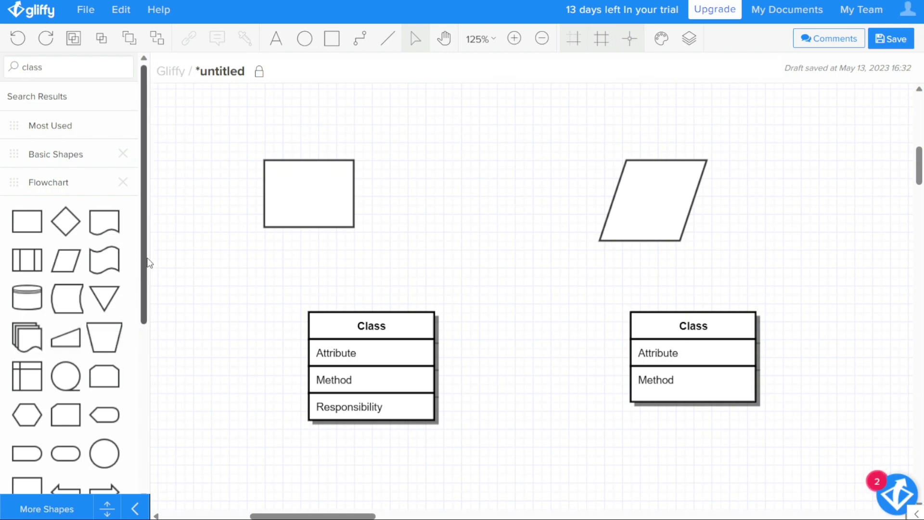
Step: Attach a UML generalization arrow to the left Class box's right edge
left_click_drag(147, 258, 120, 416)
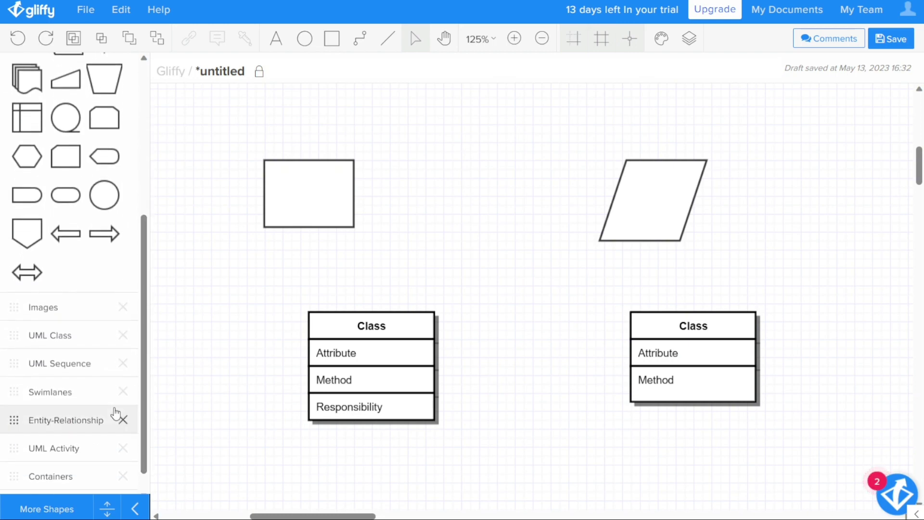
left_click(70, 346)
left_click_drag(143, 301, 143, 379)
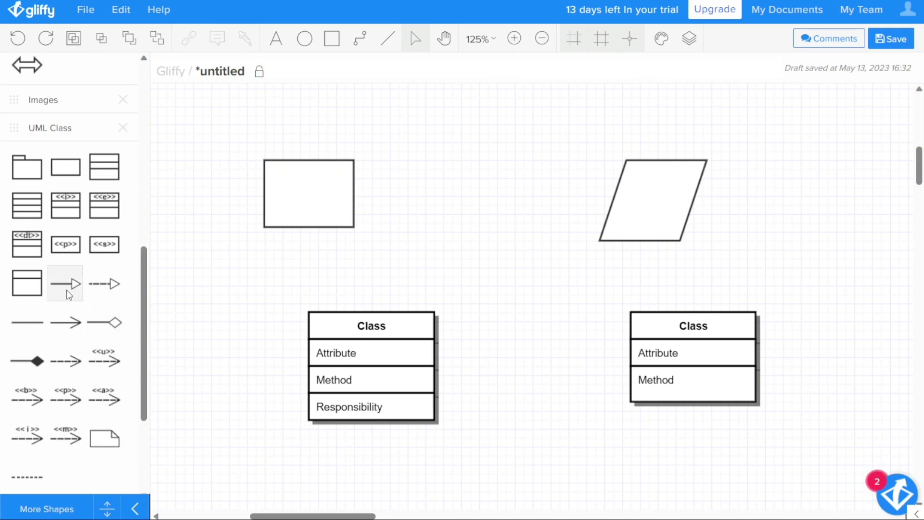
left_click_drag(67, 290, 435, 365)
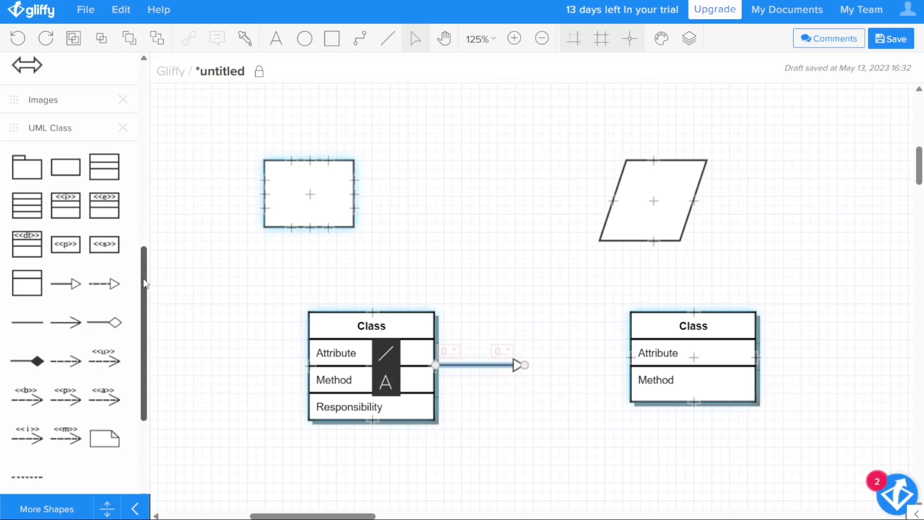
left_click_drag(143, 278, 143, 266)
left_click(48, 171)
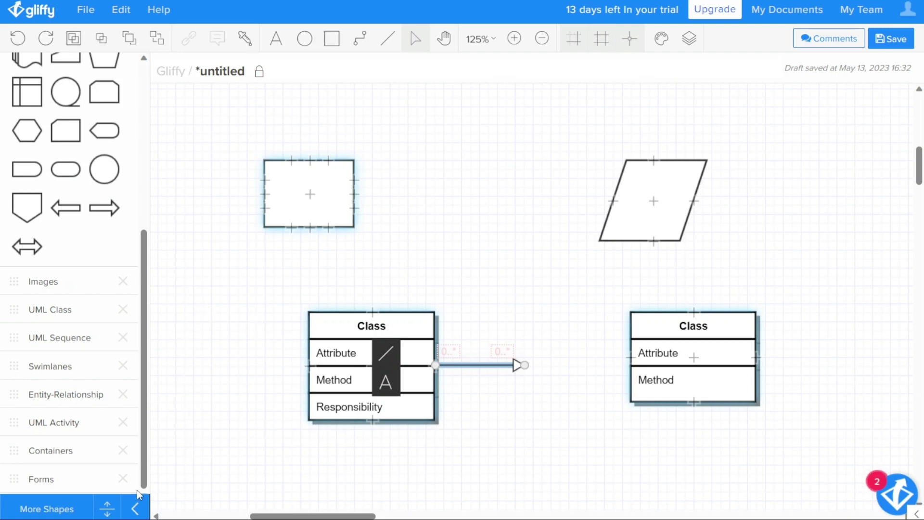
Step: Move UML Class up under Basic Shapes and connect the arrow to the right box's Attribute row
left_click(108, 512)
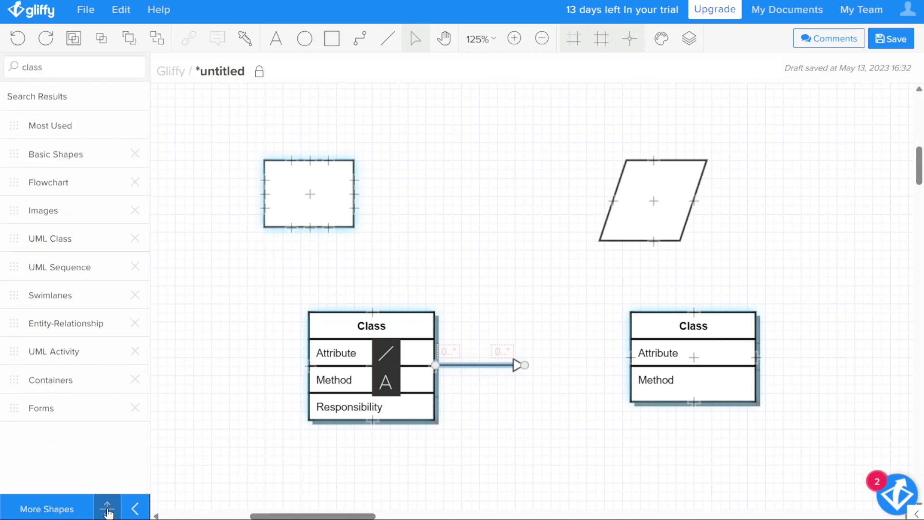
left_click(108, 511)
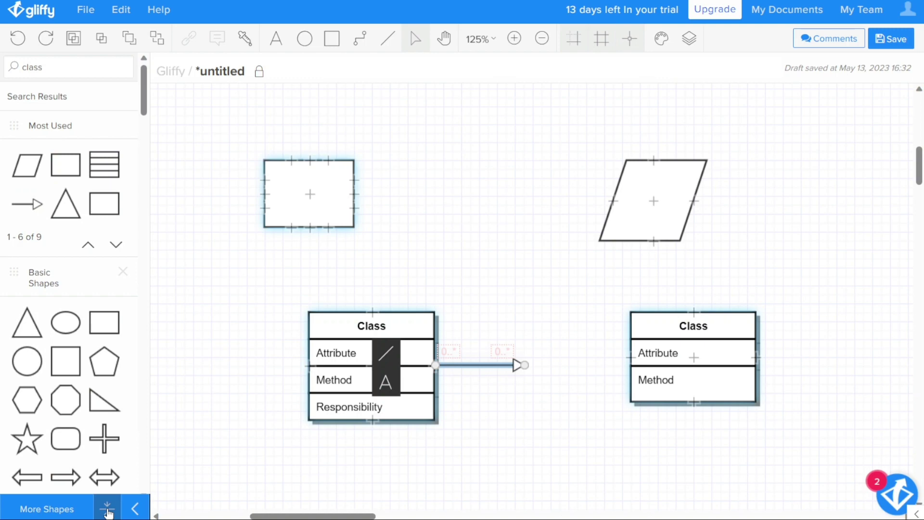
left_click(108, 511)
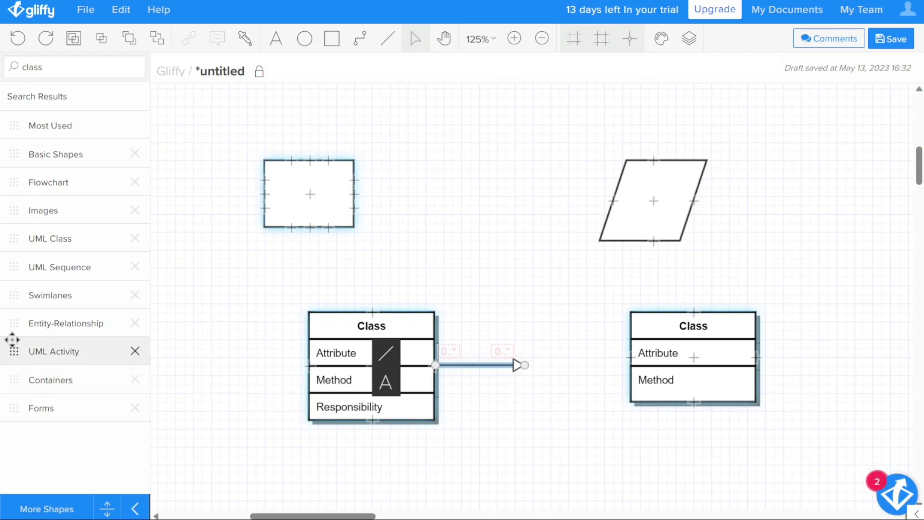
left_click_drag(12, 239, 147, 152)
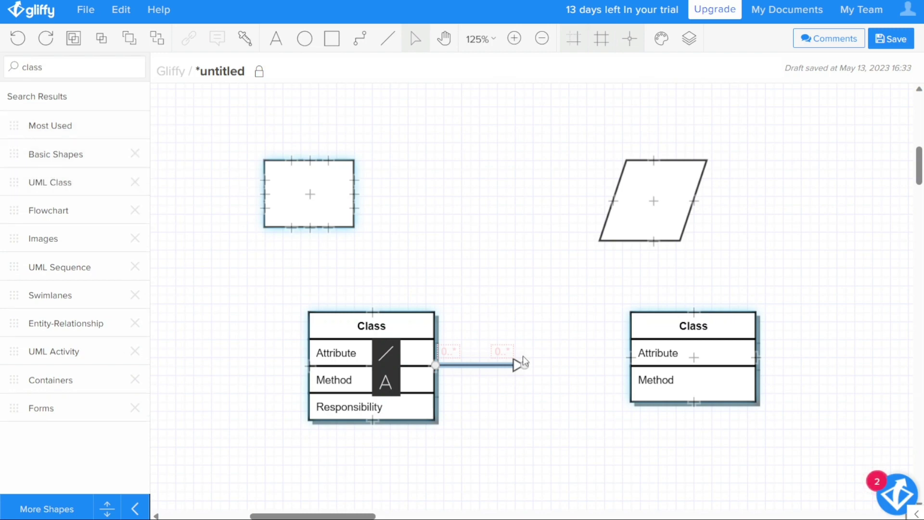
left_click_drag(526, 365, 638, 364)
Step: Delete the Forms category from the shape panel and expand Images to show upload options
left_click(544, 300)
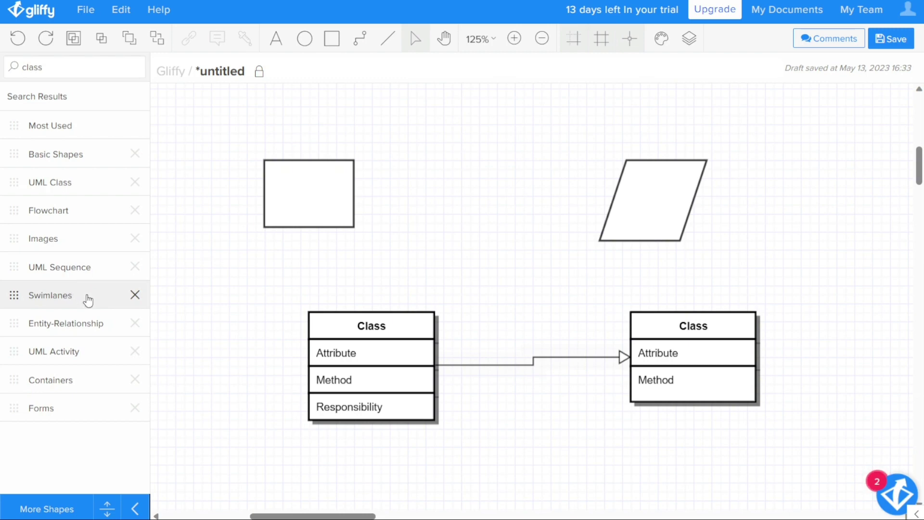
left_click(135, 407)
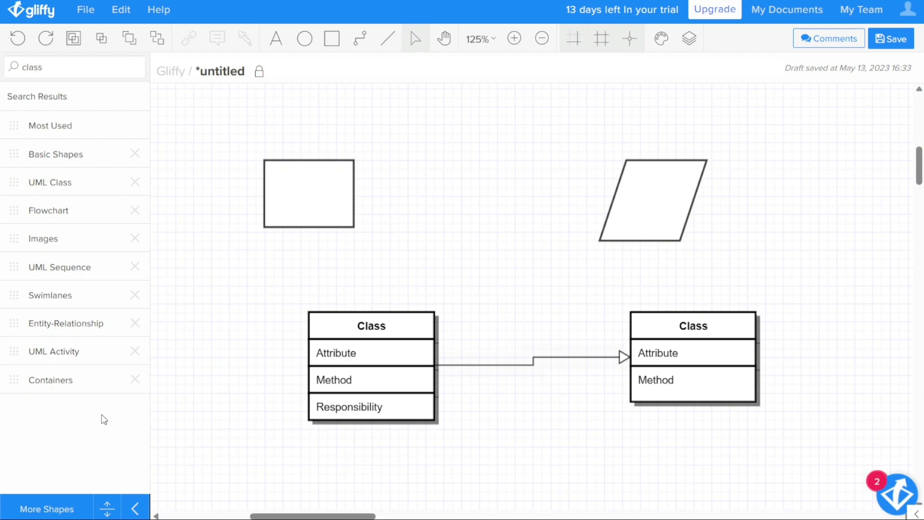
left_click(68, 249)
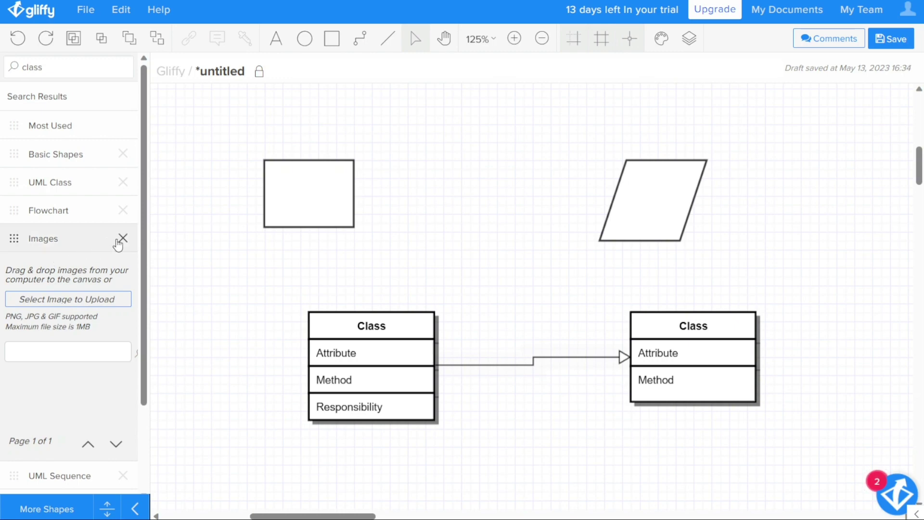
Step: Collapse Images, then preview the Software Design and BPMN libraries in More Shapes without adding any
left_click(70, 247)
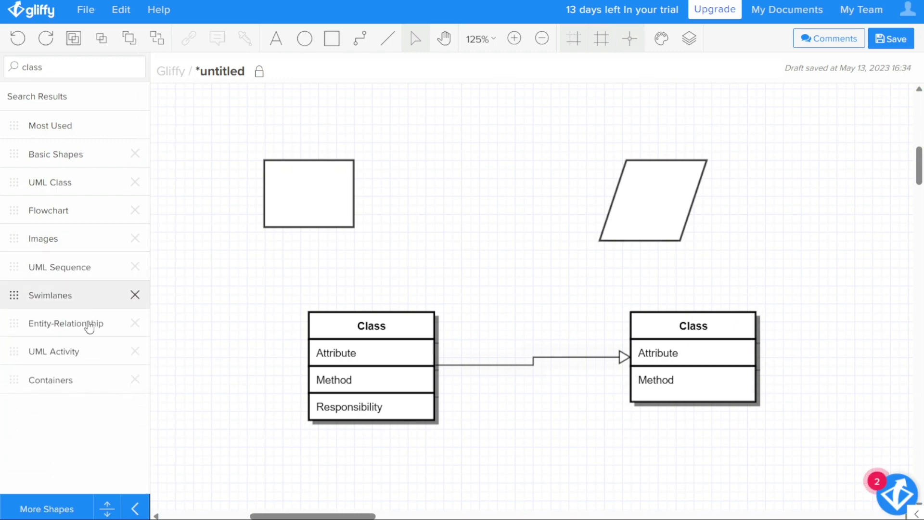
left_click(54, 505)
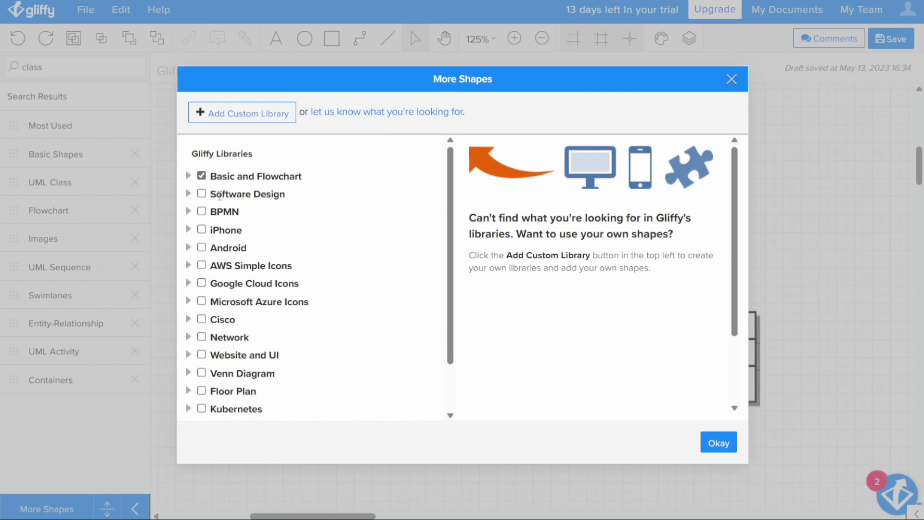
left_click(189, 195)
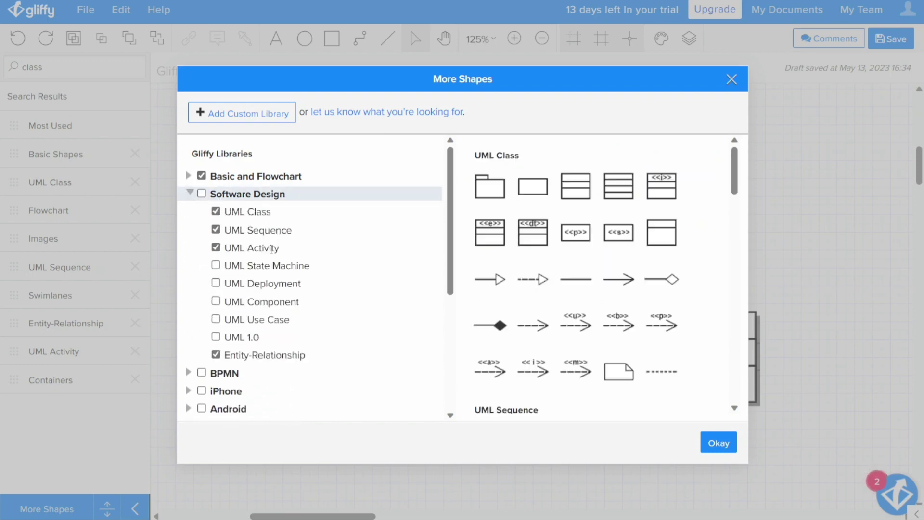
left_click(188, 374)
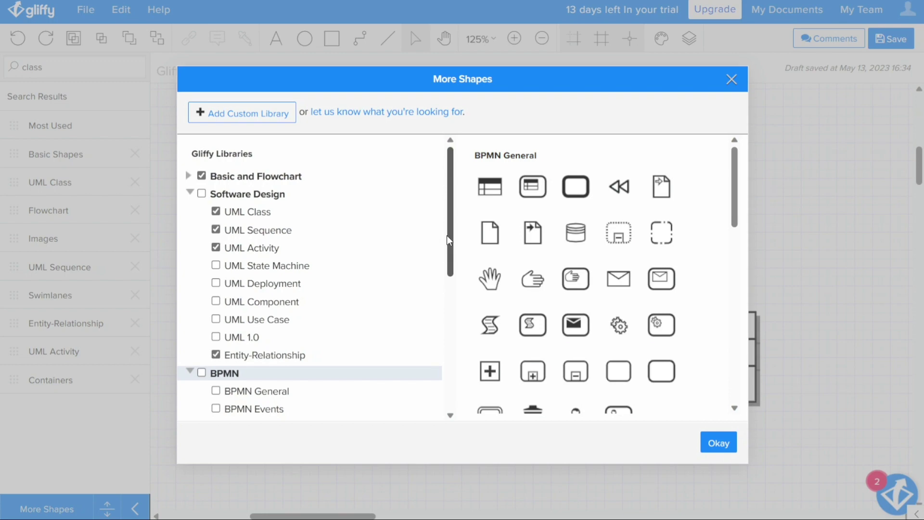
scroll(216, 279, "down", 3)
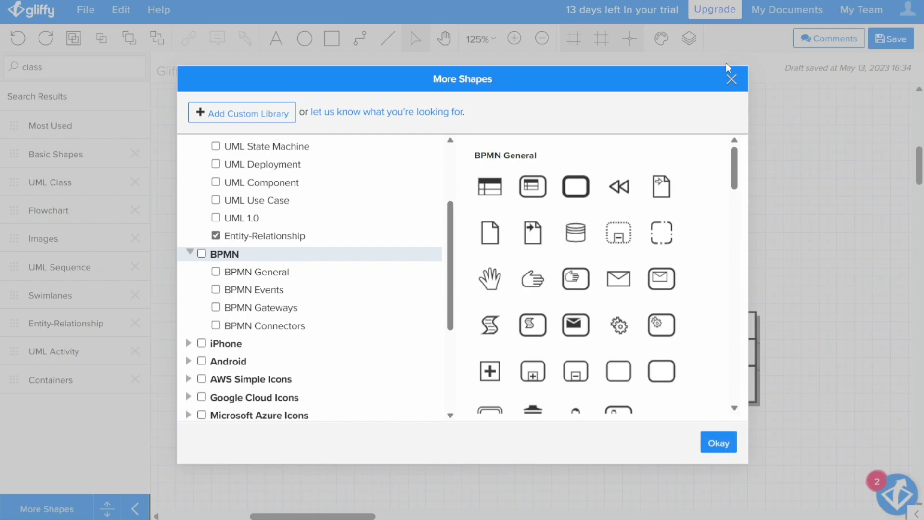
left_click(731, 80)
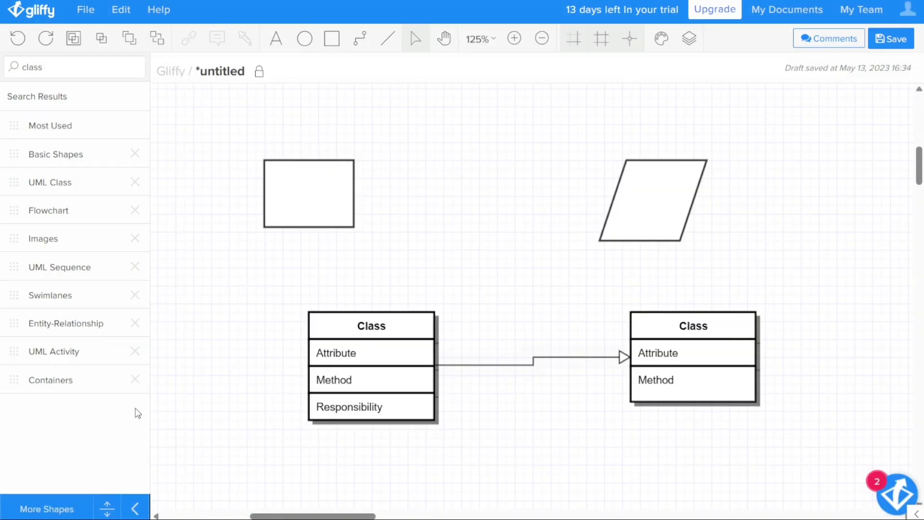
Step: Open the More Shapes library browser, close and reopen it twice, leaving it open
left_click(47, 509)
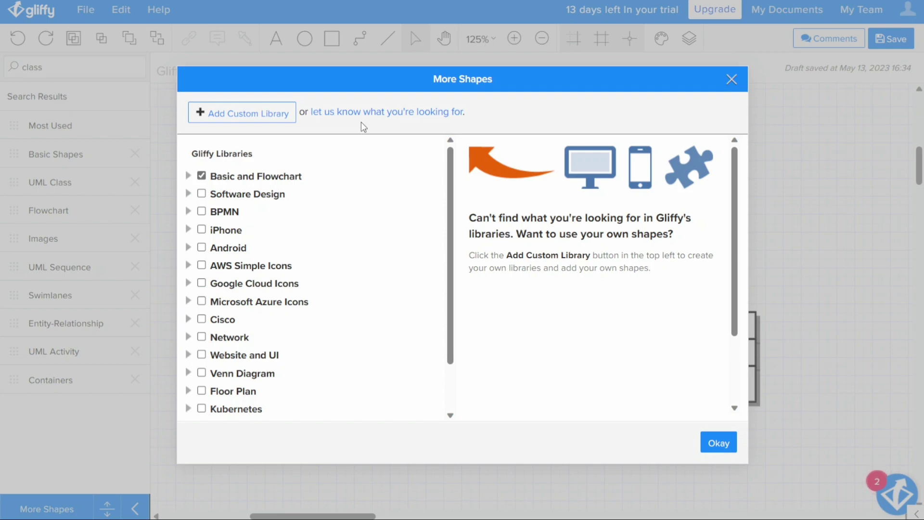
left_click(731, 83)
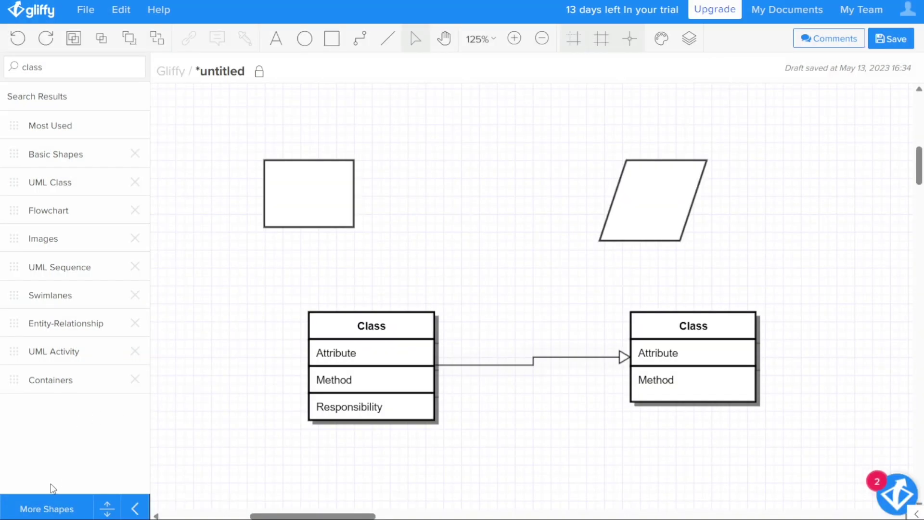
left_click(59, 511)
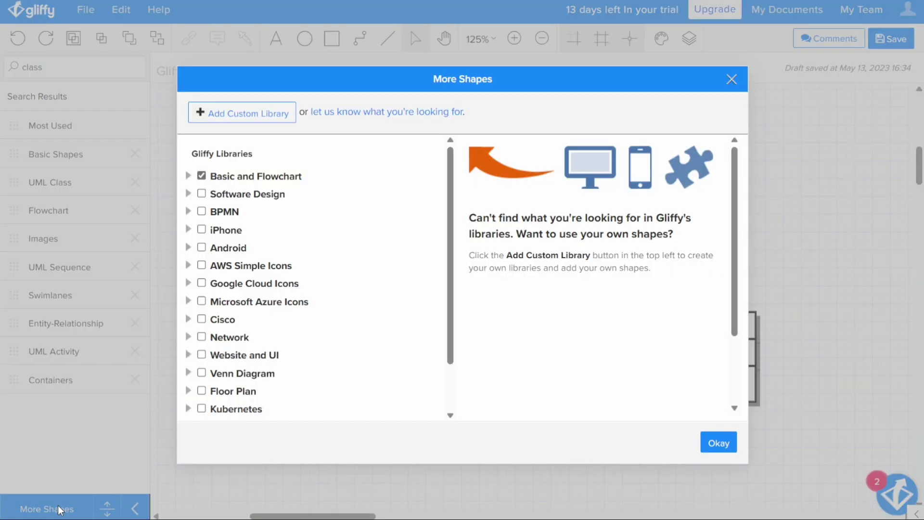
left_click(732, 85)
left_click(49, 506)
Step: Begin a custom shape library, cancel it, and close the More Shapes browser
left_click(248, 118)
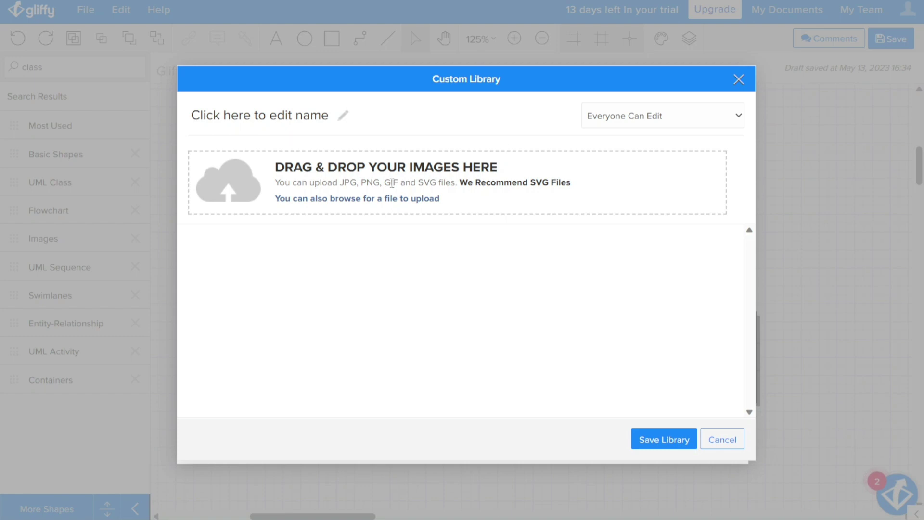
key("Tab")
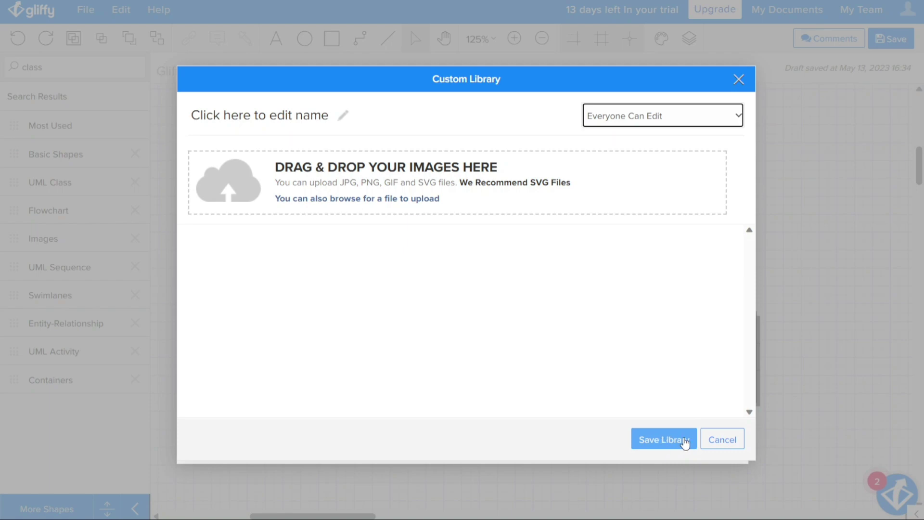
left_click(722, 440)
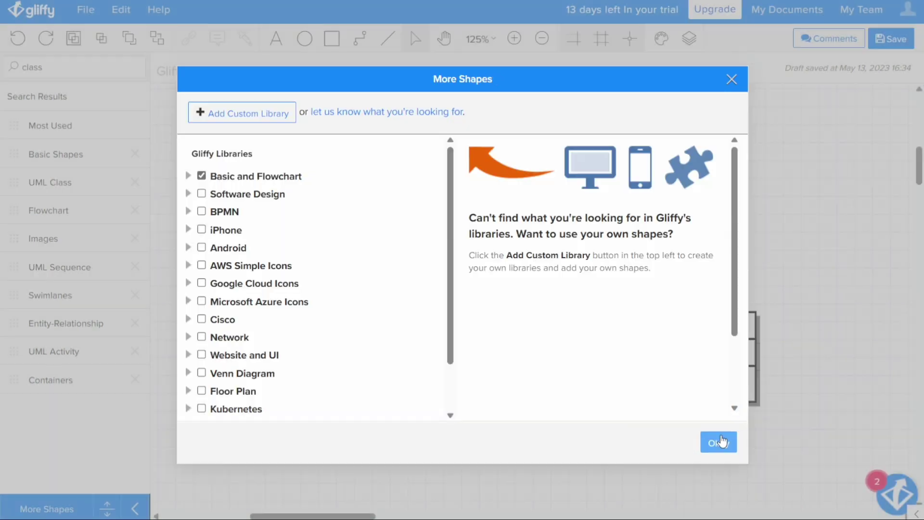
left_click(733, 81)
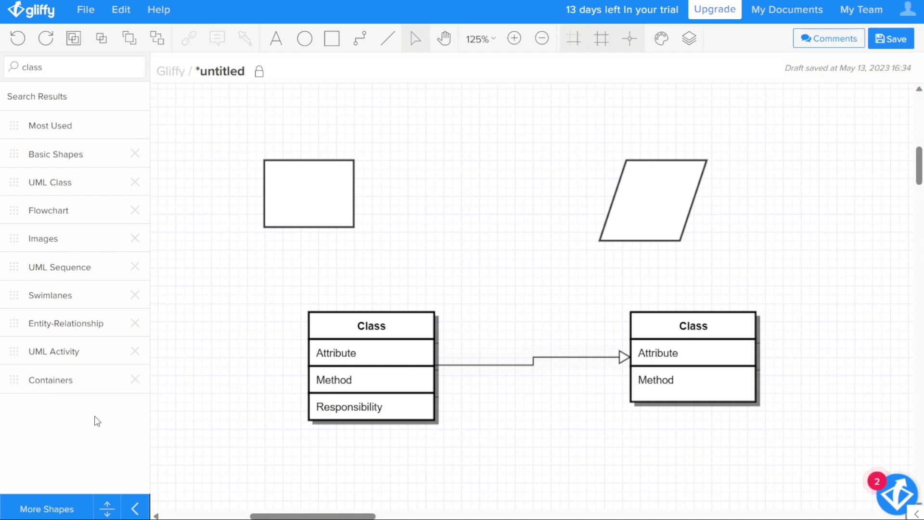
Step: Place a single-lane Swimlanes pool at the top-left around the rectangle and left Class box
left_click(67, 304)
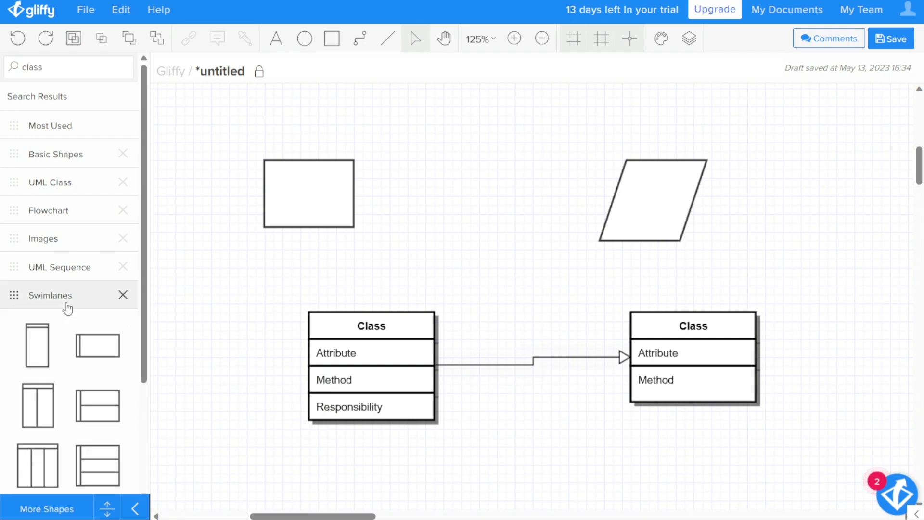
left_click_drag(40, 358, 238, 112)
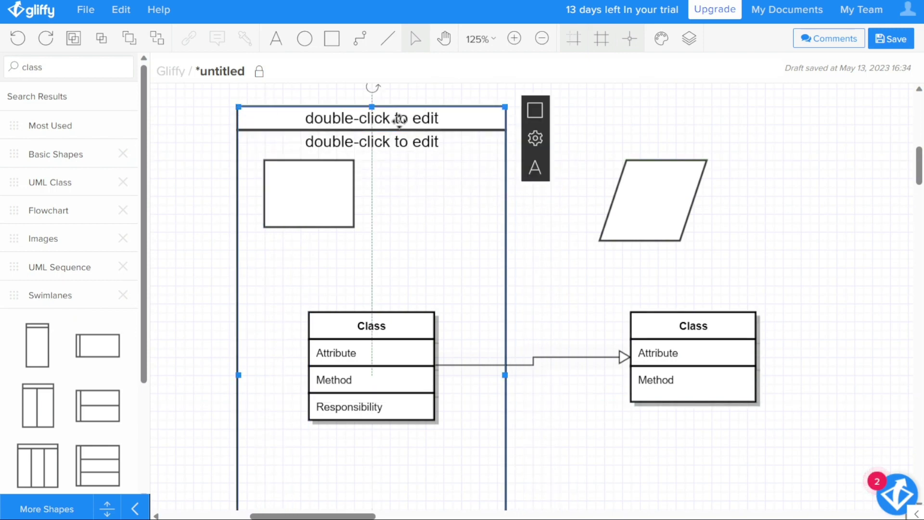
left_click(621, 130)
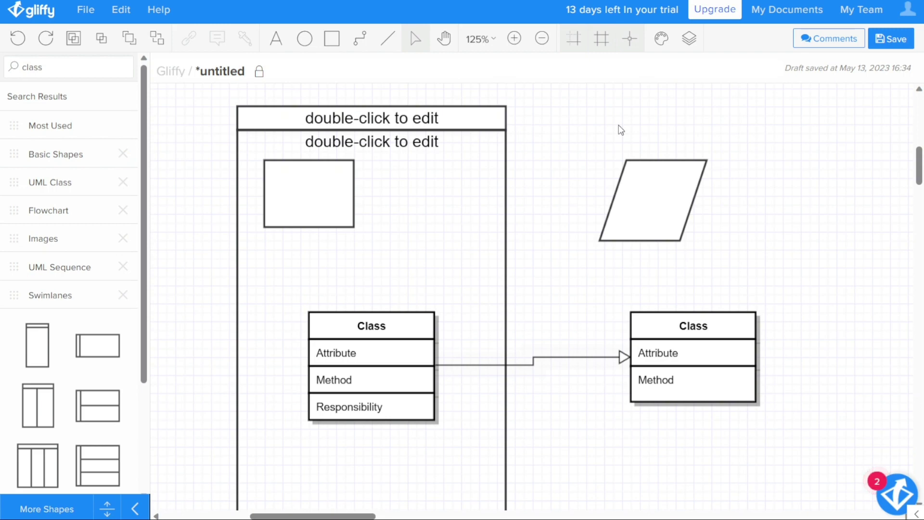
left_click(46, 303)
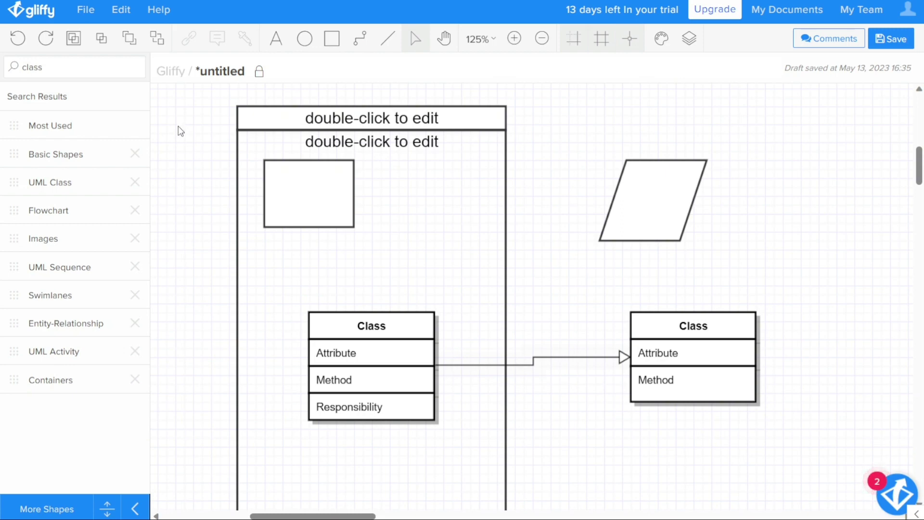
Step: Draw a straight line from the rectangle's right side to the parallelogram's left side
left_click(355, 48)
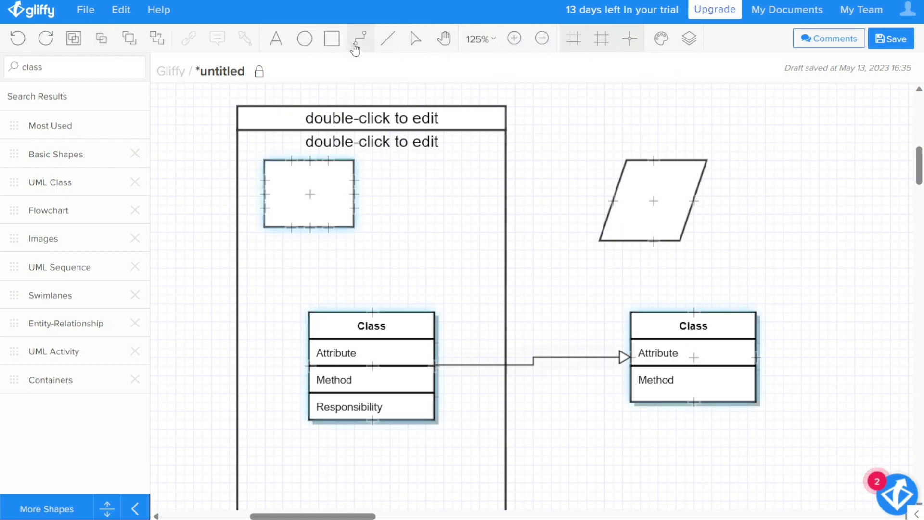
left_click(391, 46)
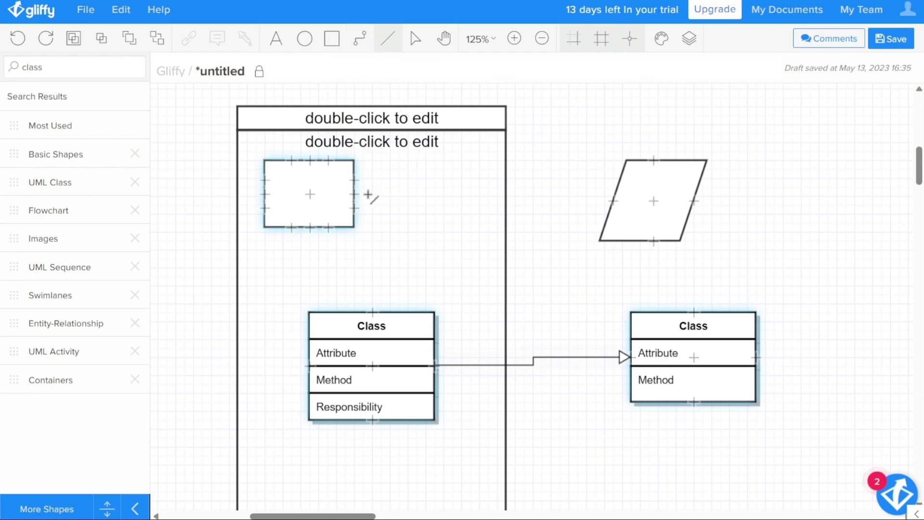
left_click_drag(355, 193, 611, 201)
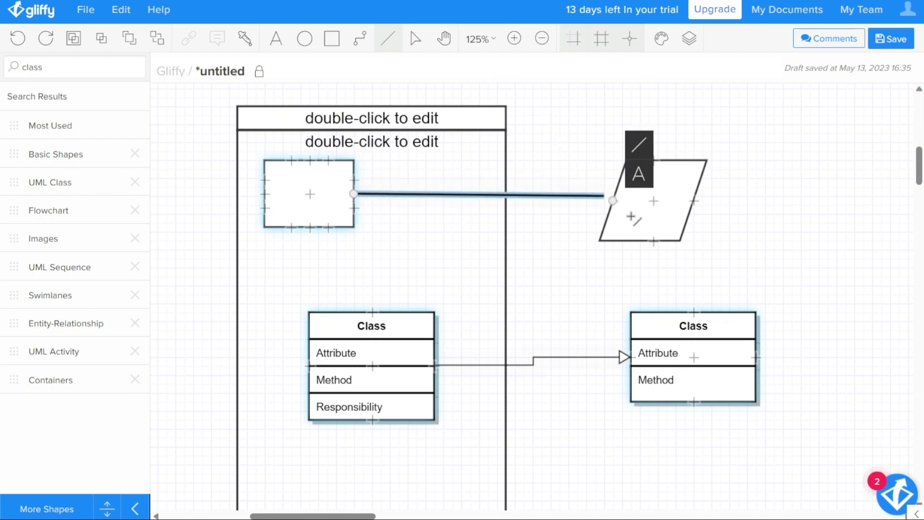
left_click(597, 187)
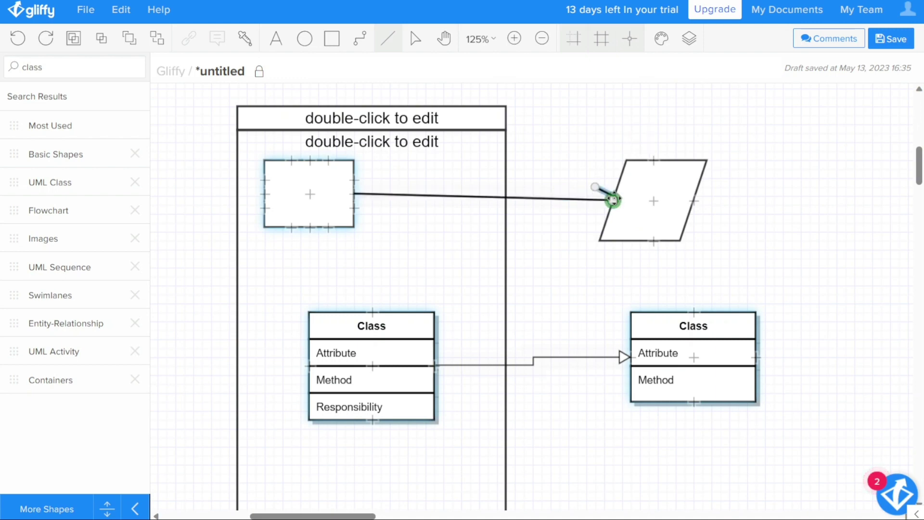
left_click(597, 189)
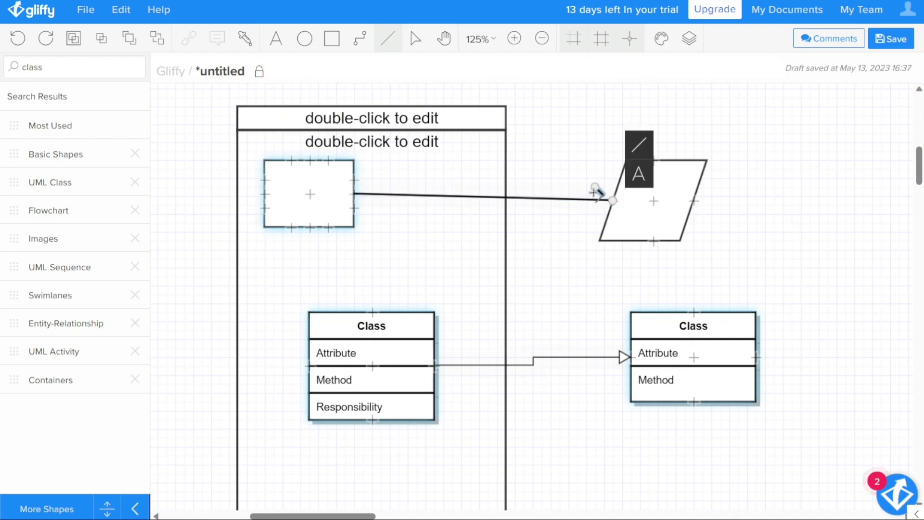
left_click(596, 190)
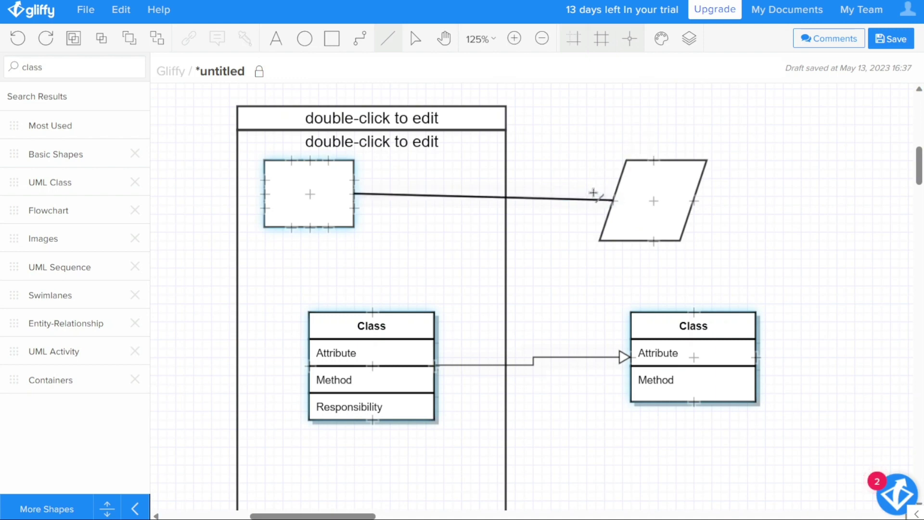
left_click(467, 194)
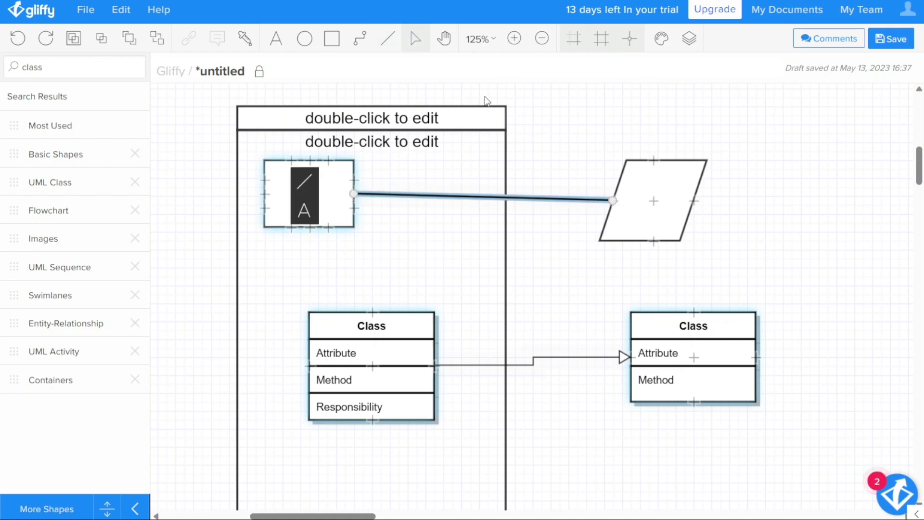
Step: Switch between the Line and Connector tools, selecting the parallelogram, ending on the elbow Connector
left_click(392, 41)
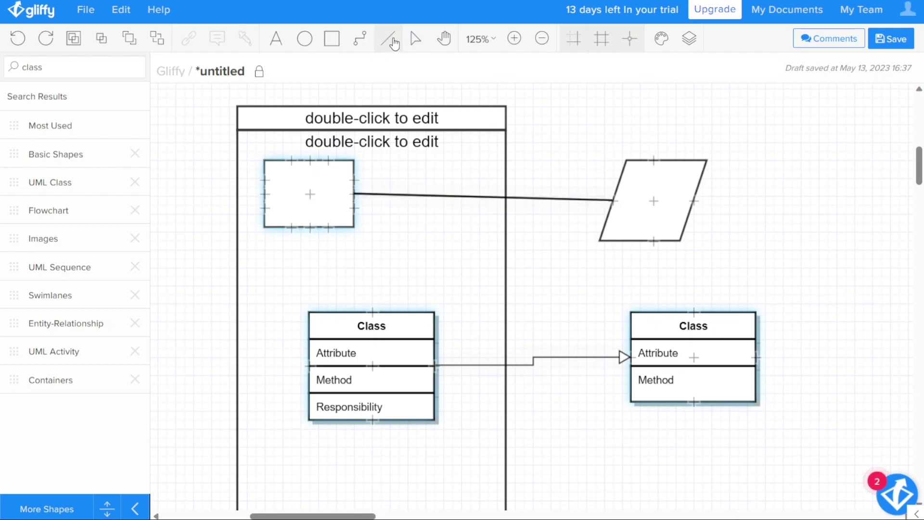
left_click(360, 41)
left_click(650, 185)
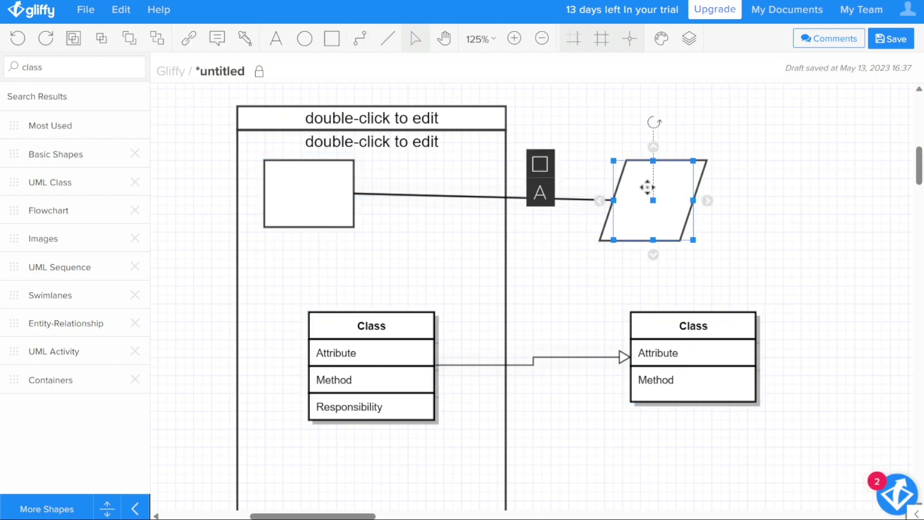
left_click(360, 41)
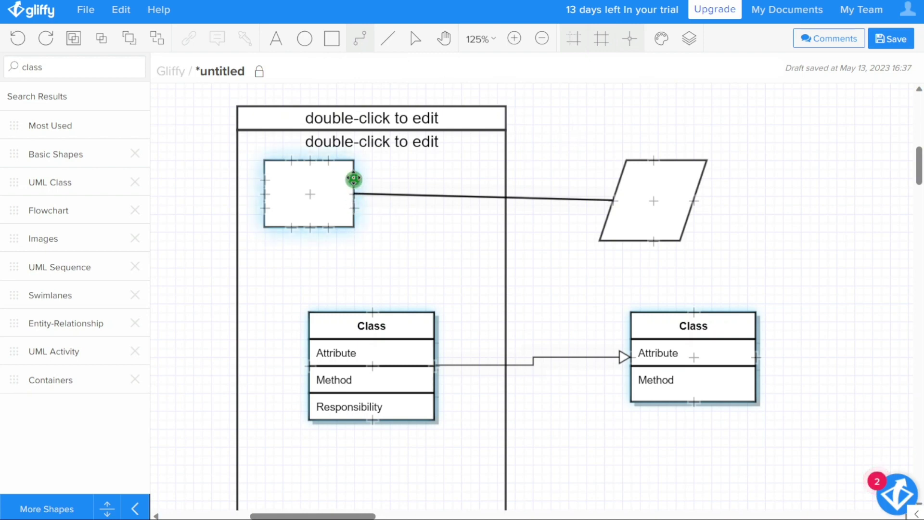
Step: Add an elbow connector from rectangle to left Class box and a straight line from right Class box to parallelogram
left_click_drag(353, 179, 372, 312)
left_click(554, 244)
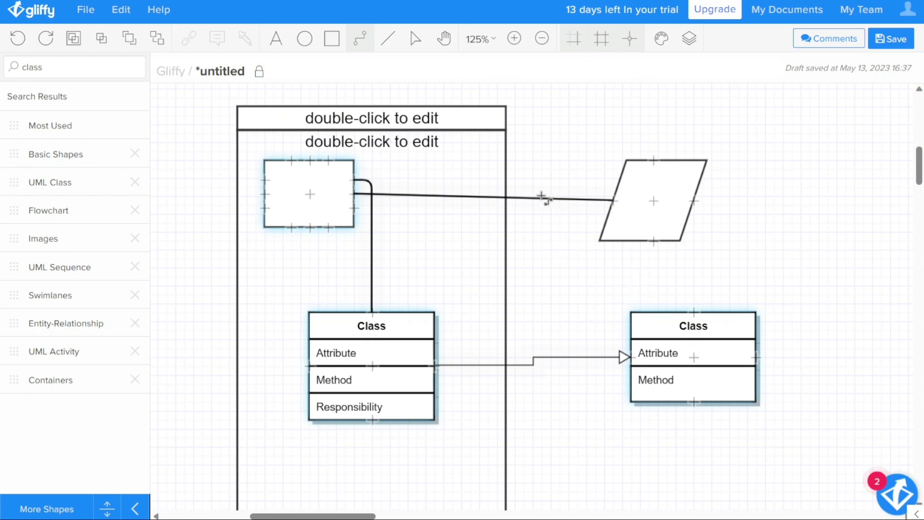
left_click(384, 48)
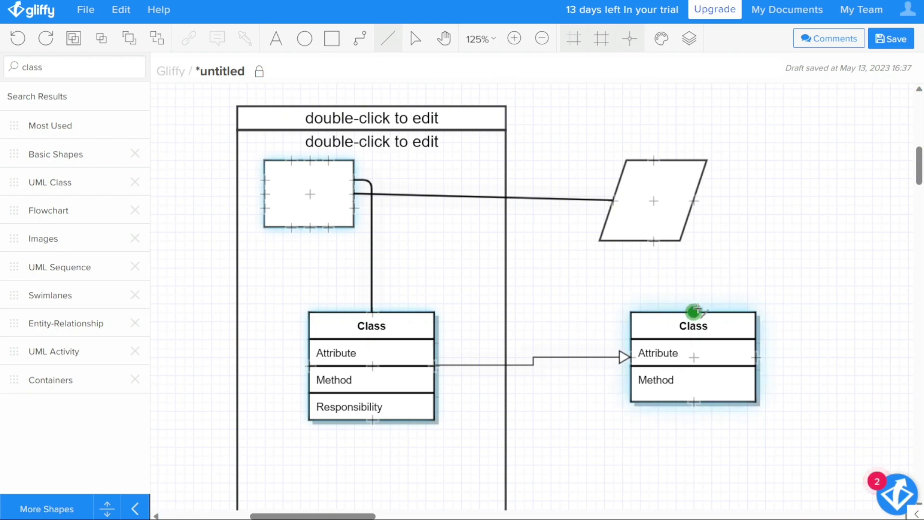
left_click_drag(696, 309, 653, 241)
left_click(802, 275)
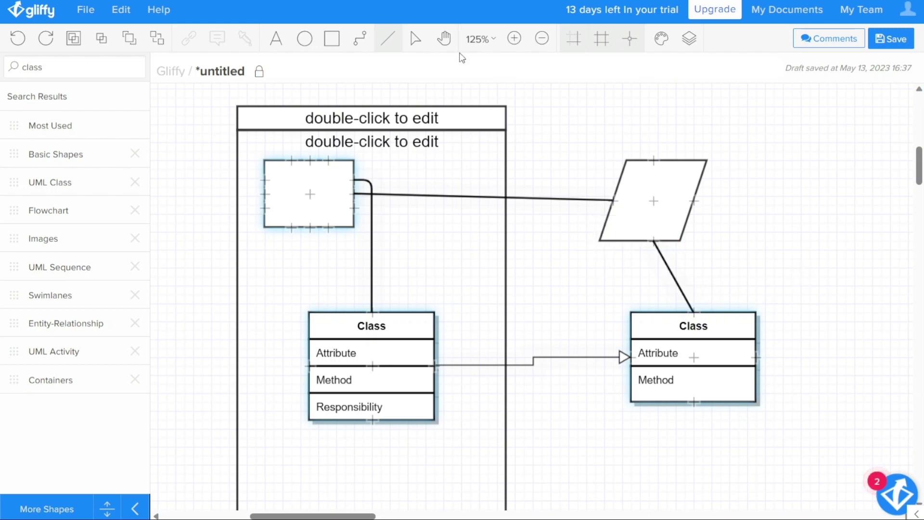
left_click(415, 38)
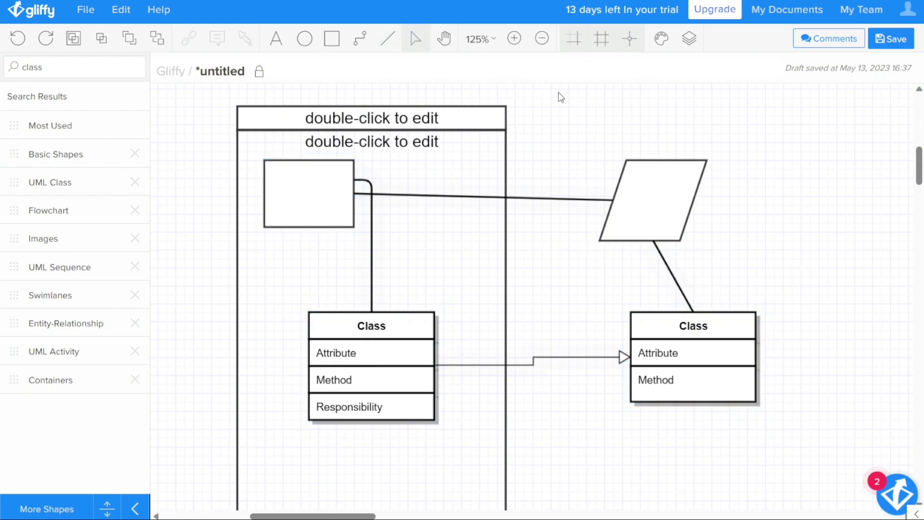
left_click(560, 198)
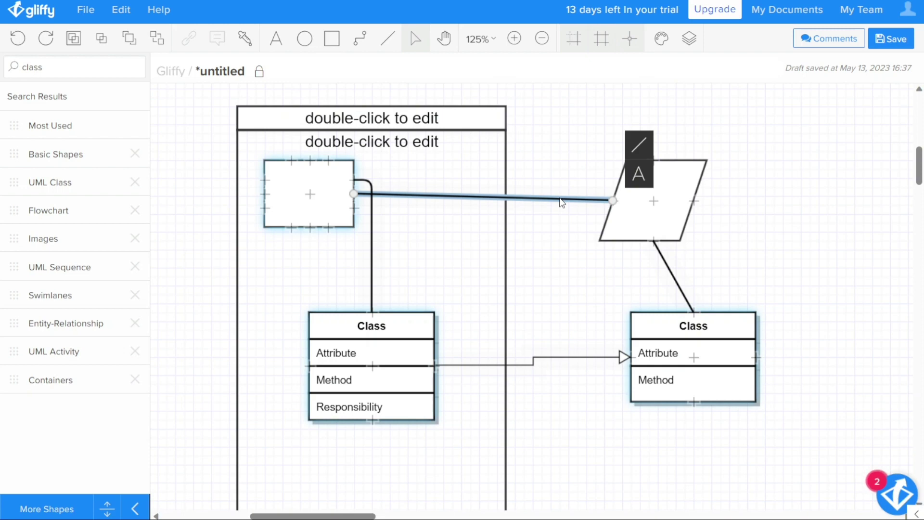
left_click(640, 142)
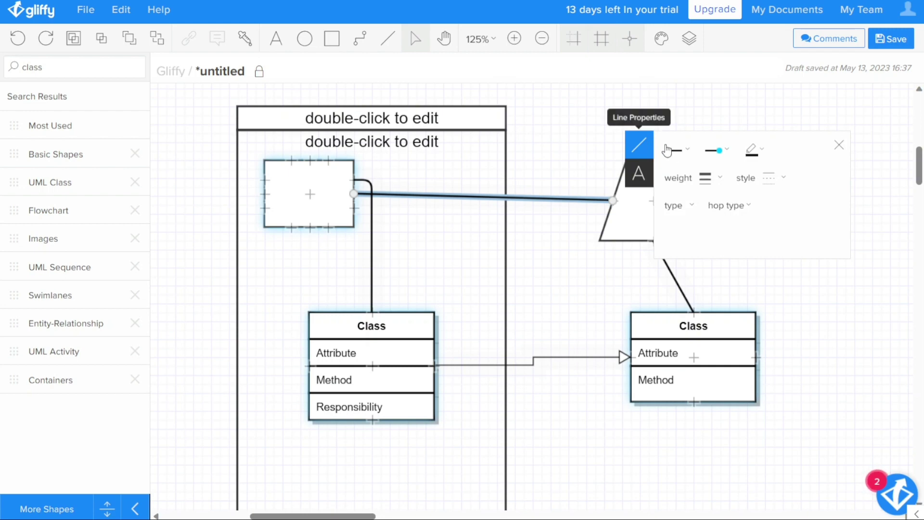
left_click(691, 210)
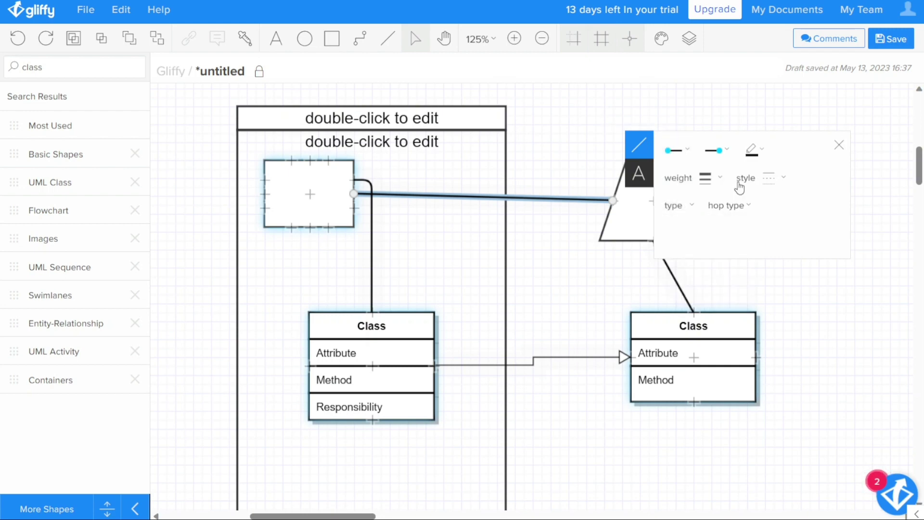
left_click(784, 178)
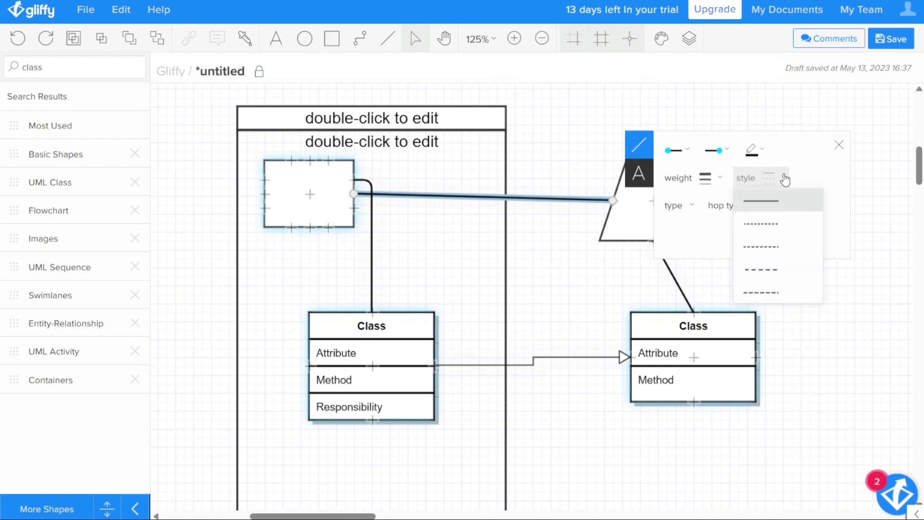
left_click(784, 179)
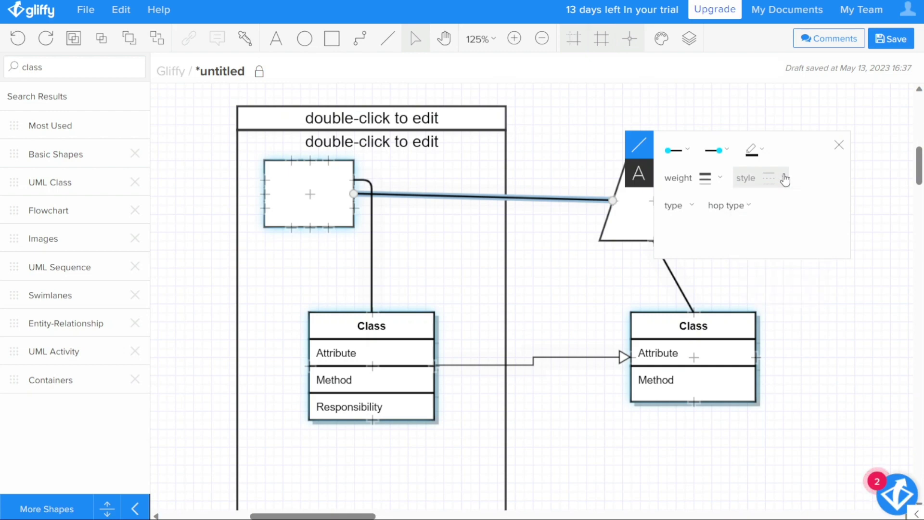
left_click(834, 151)
left_click(747, 129)
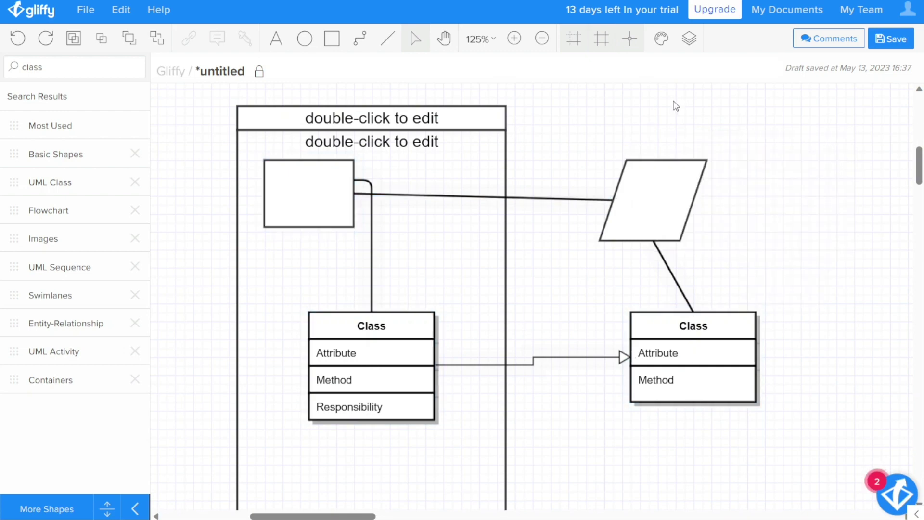
right_click(779, 128)
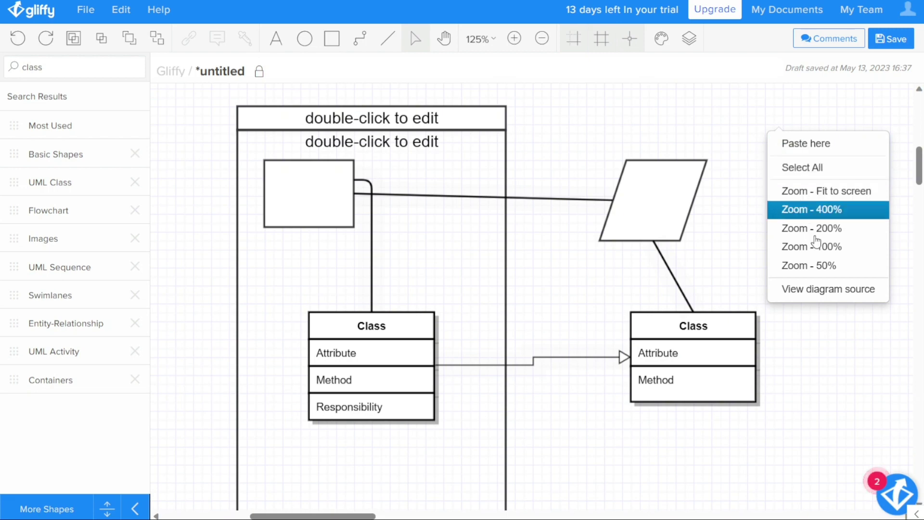
left_click(813, 166)
left_click(854, 192)
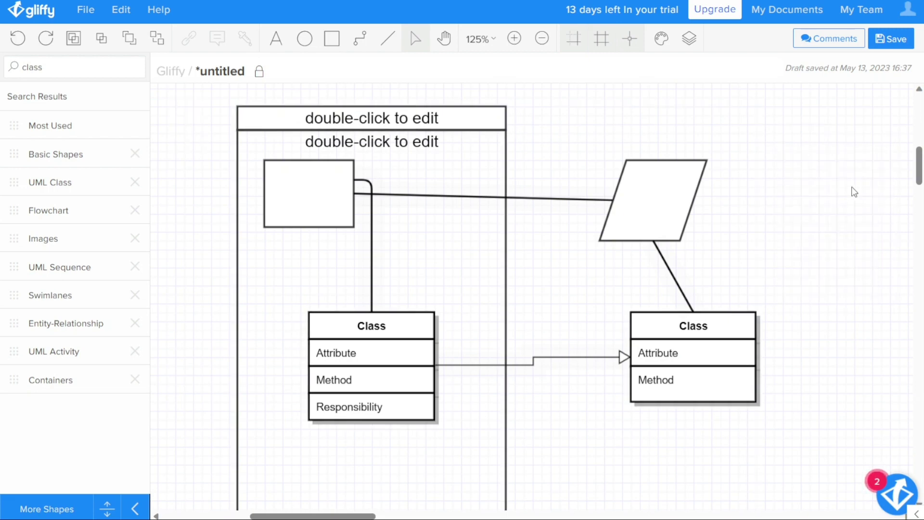
left_click(670, 179)
right_click(655, 200)
right_click(655, 200)
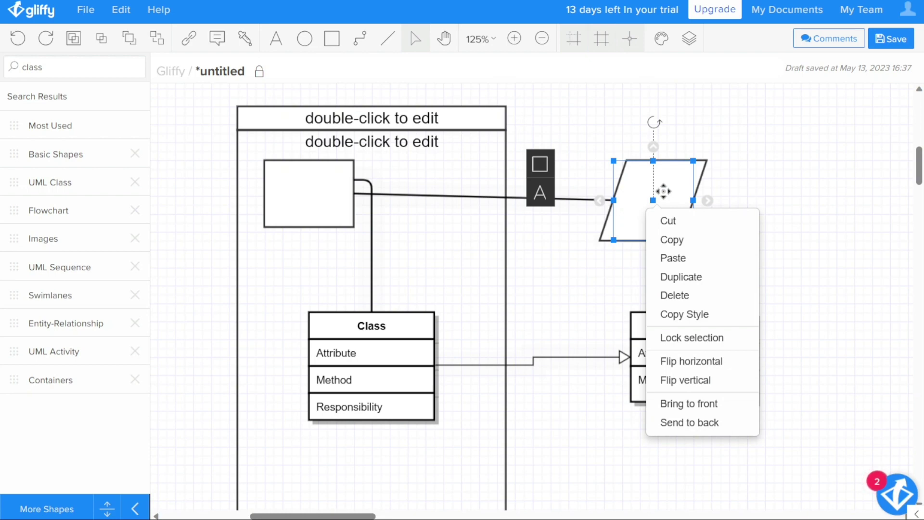
left_click(793, 157)
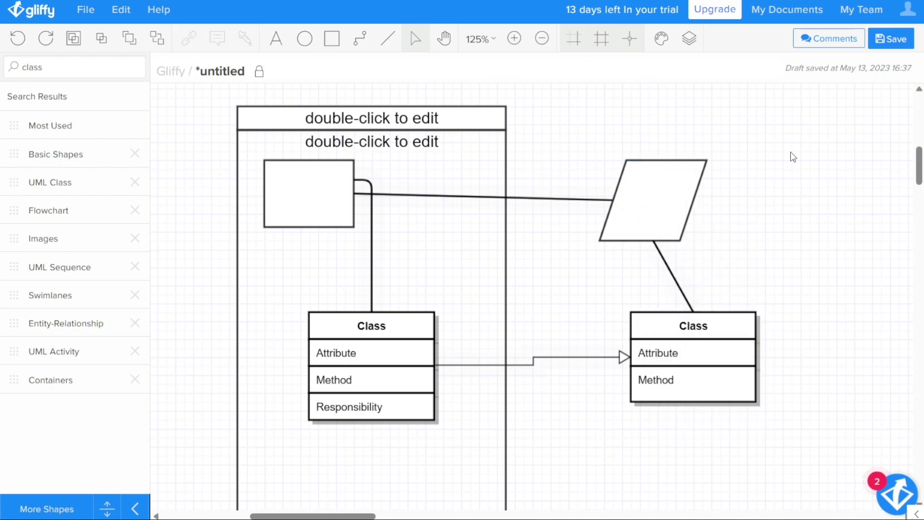